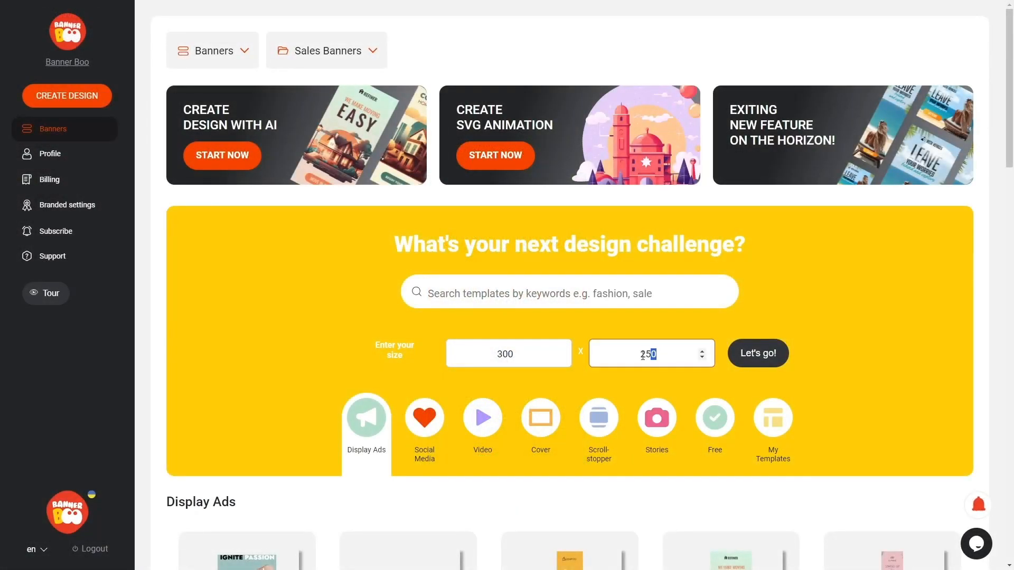
Create a blank 300 x 600 banner and fill it with a packed-crowd photo found by searching Unsplash for "crowd".
text(00)
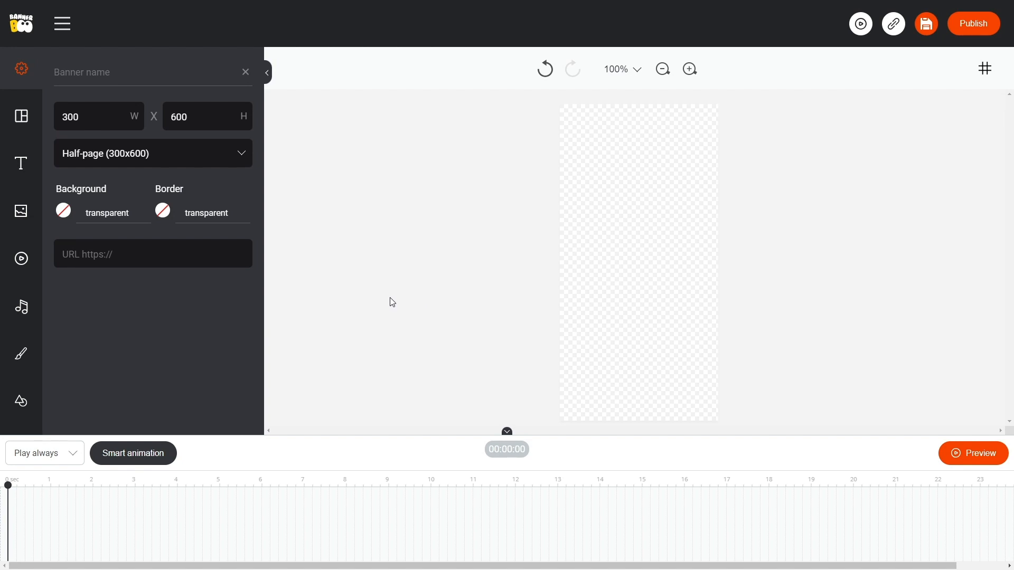
click(17, 221)
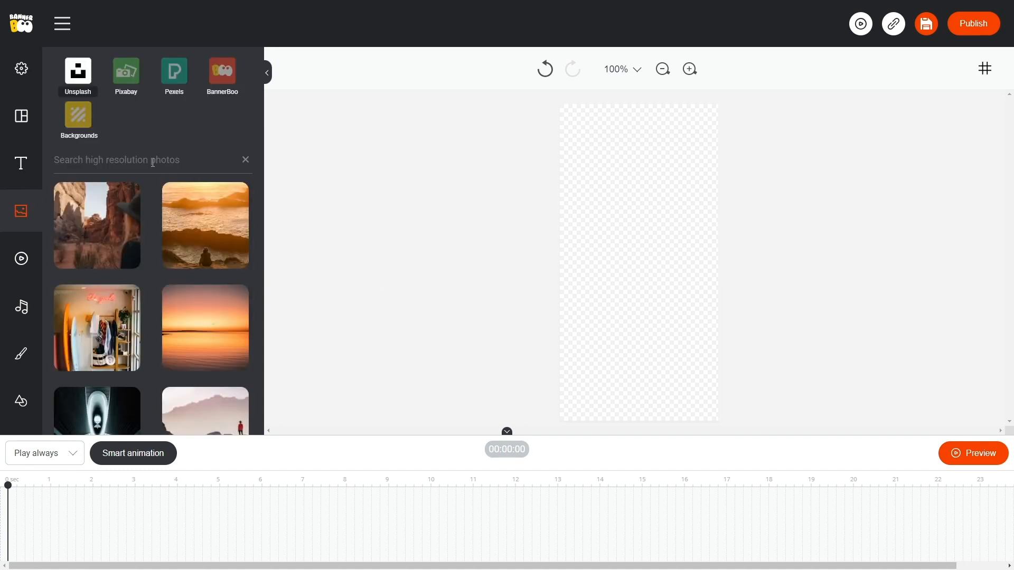
text(crowd)
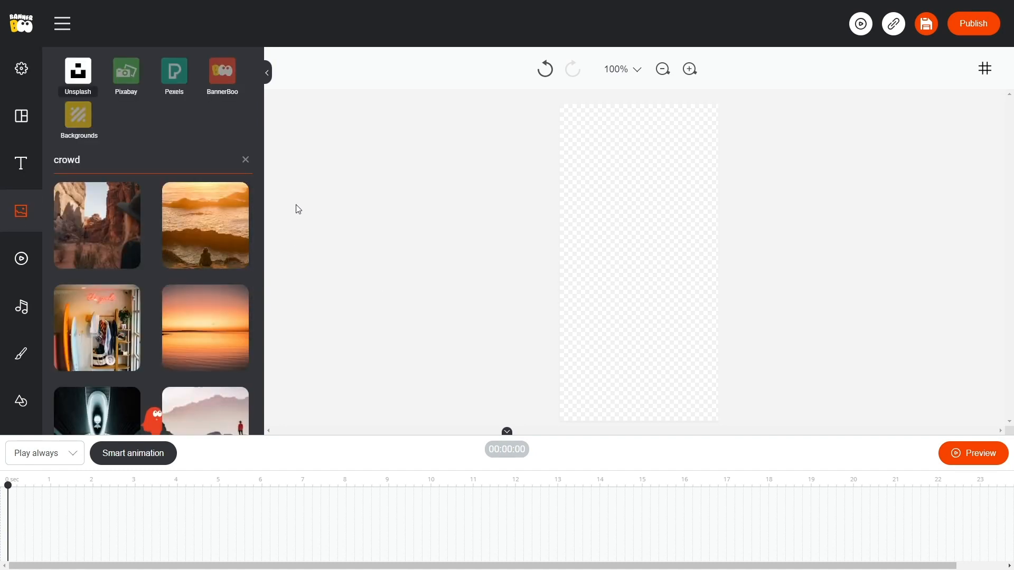
scroll(216, 317, down, 2)
drag(201, 340, 615, 287)
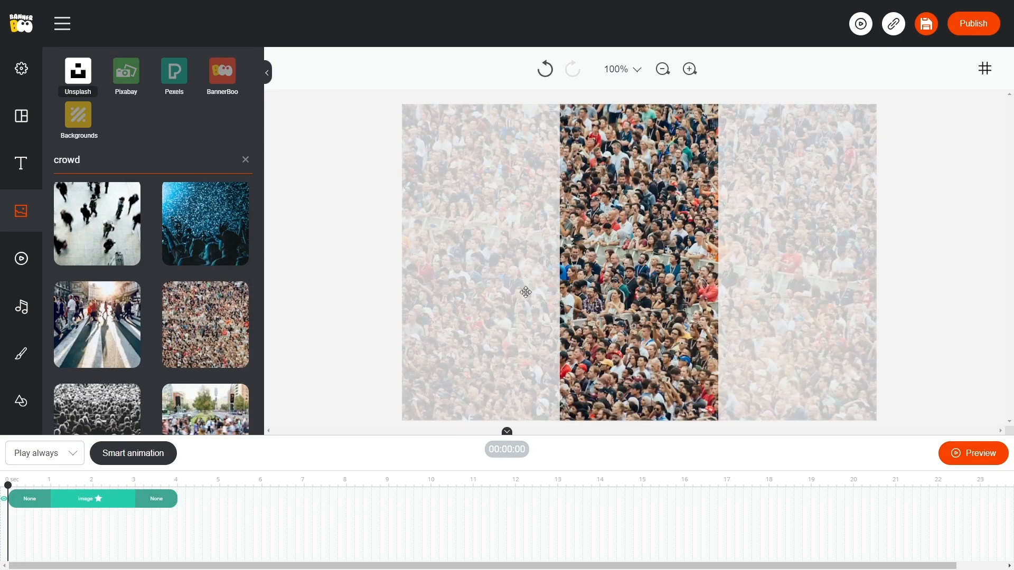
Enlarge the crowd photo beyond the banner edges, reposition it, and apply a light blur.
click(552, 292)
drag(399, 261, 302, 262)
drag(436, 259, 488, 283)
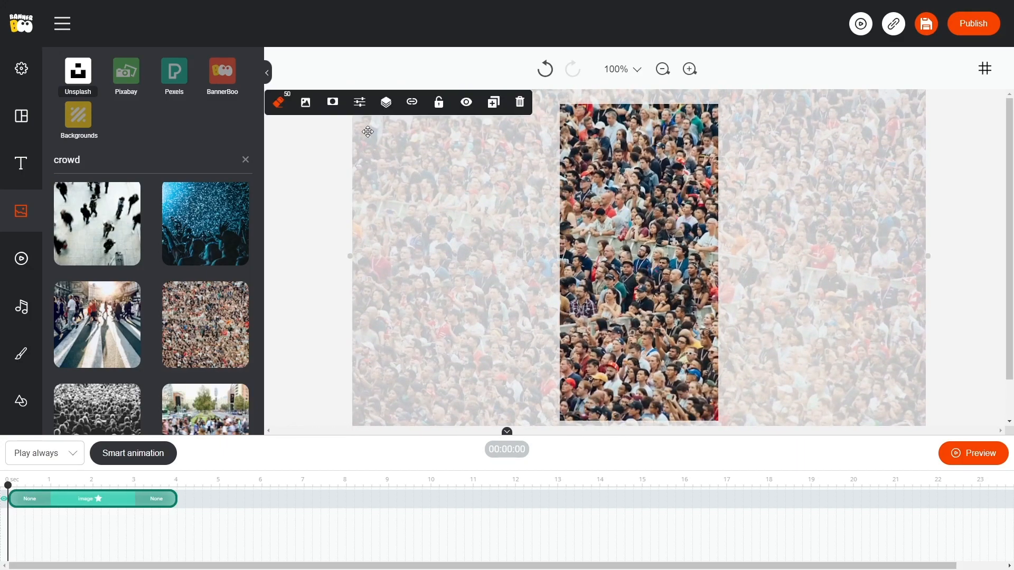
click(359, 102)
drag(353, 228, 357, 231)
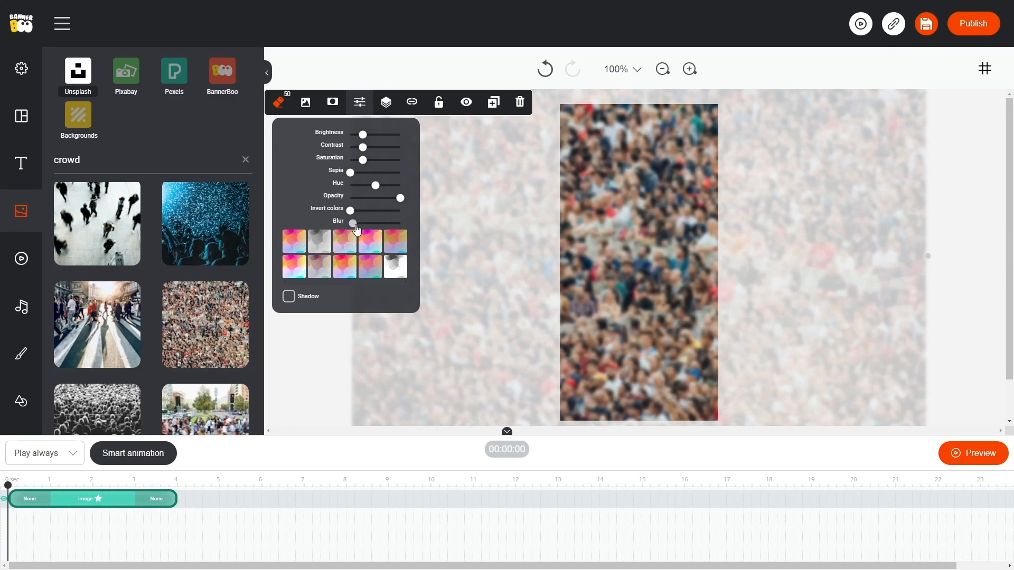
click(403, 341)
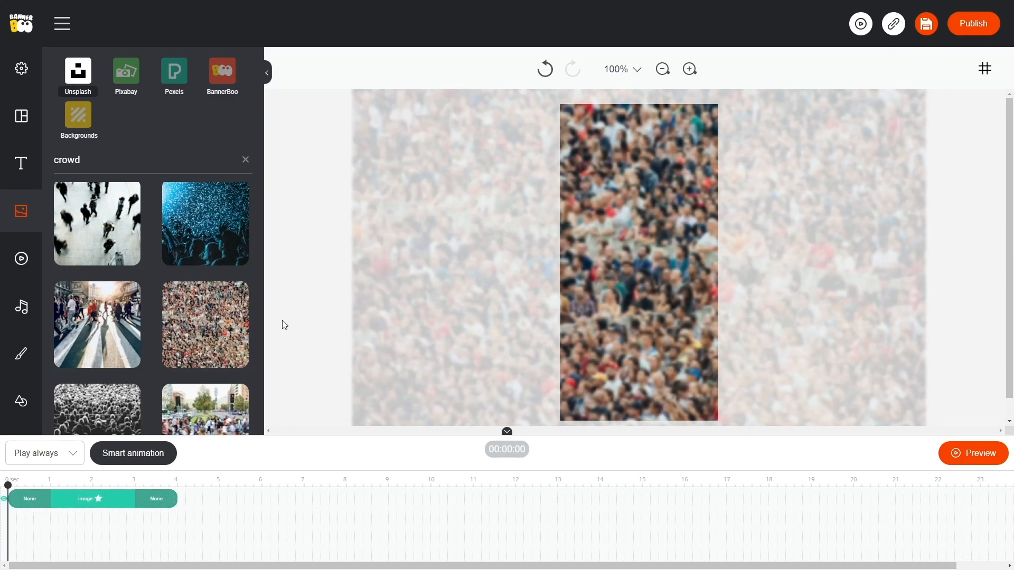
Cover the banner with the yellow-to-orange linear gradient and rotate its angle to 180°.
click(21, 404)
click(161, 125)
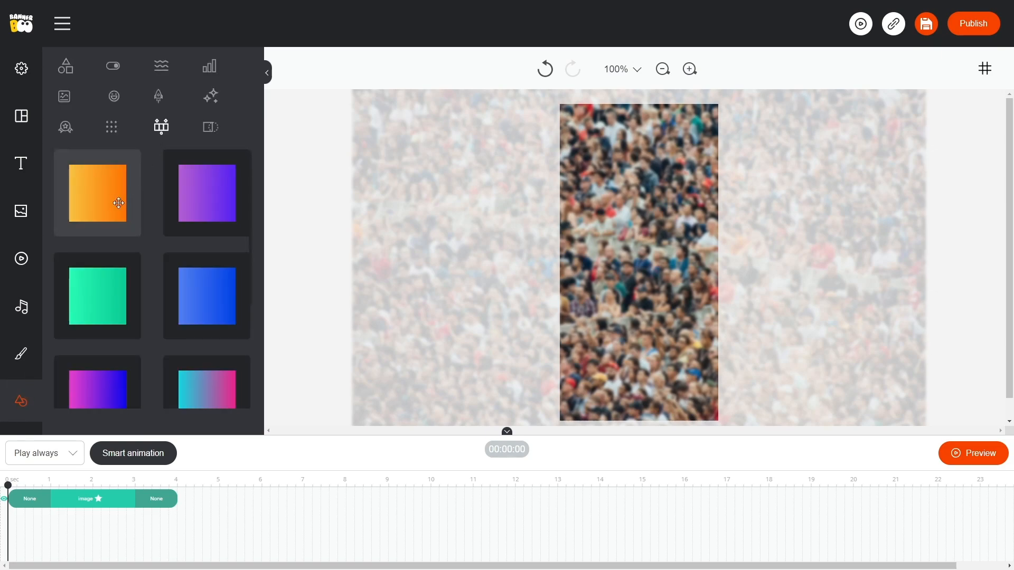
drag(111, 204, 703, 207)
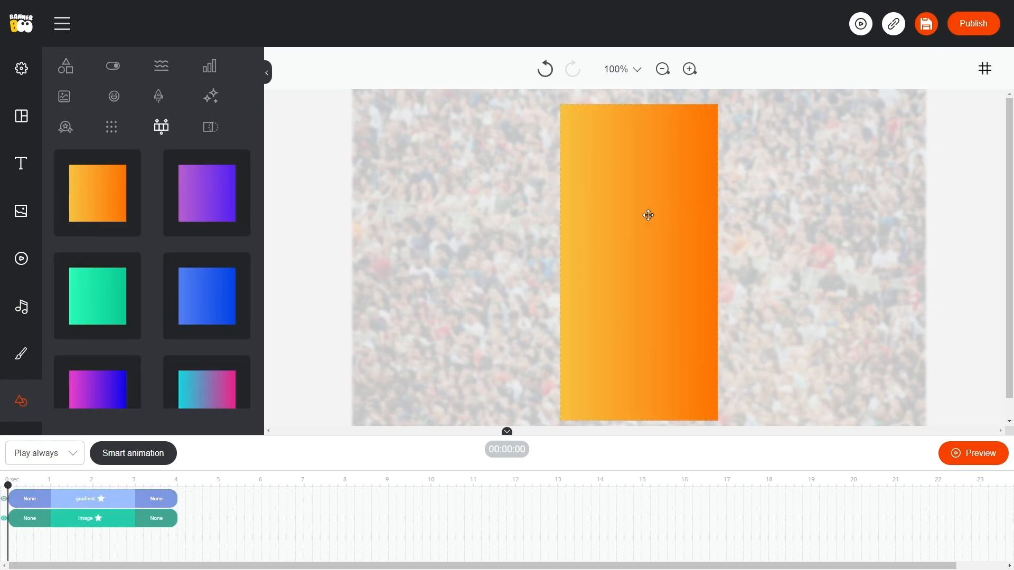
click(581, 200)
click(549, 84)
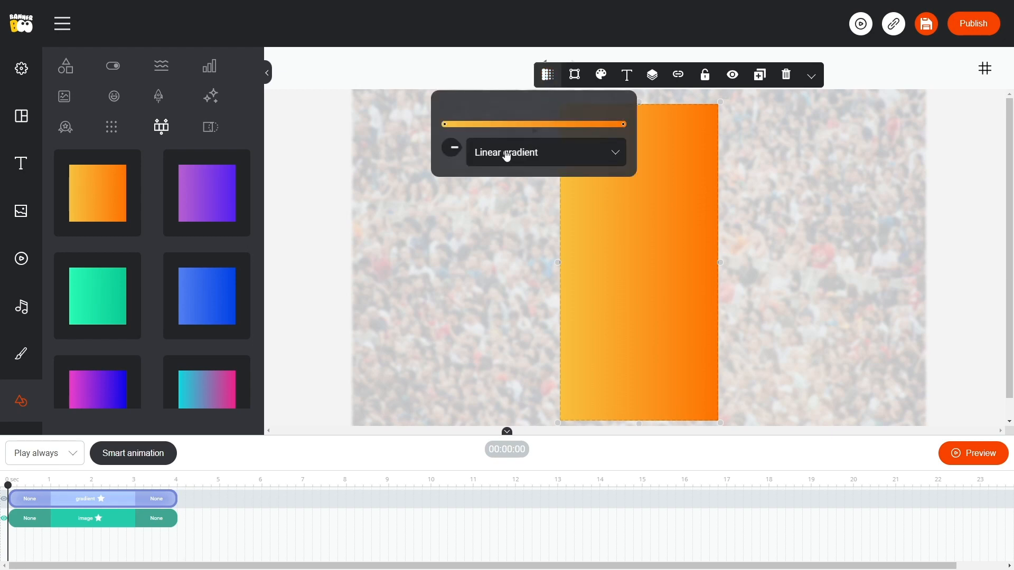
drag(457, 154, 451, 178)
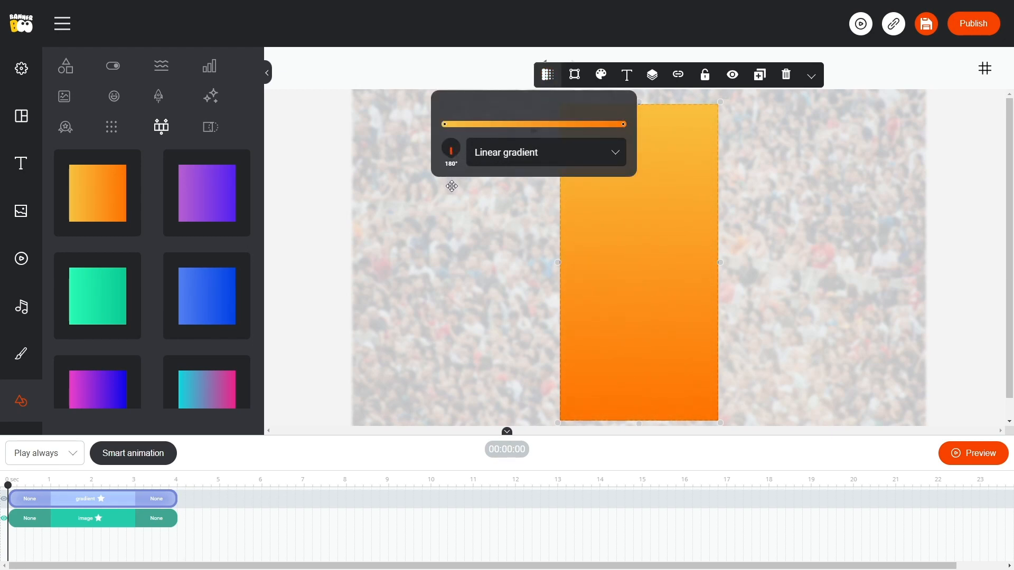
Recolour the gradient as white above and blue below, bringing the colour stops together for a hard edge.
drag(444, 132, 575, 124)
click(576, 125)
click(574, 110)
click(572, 123)
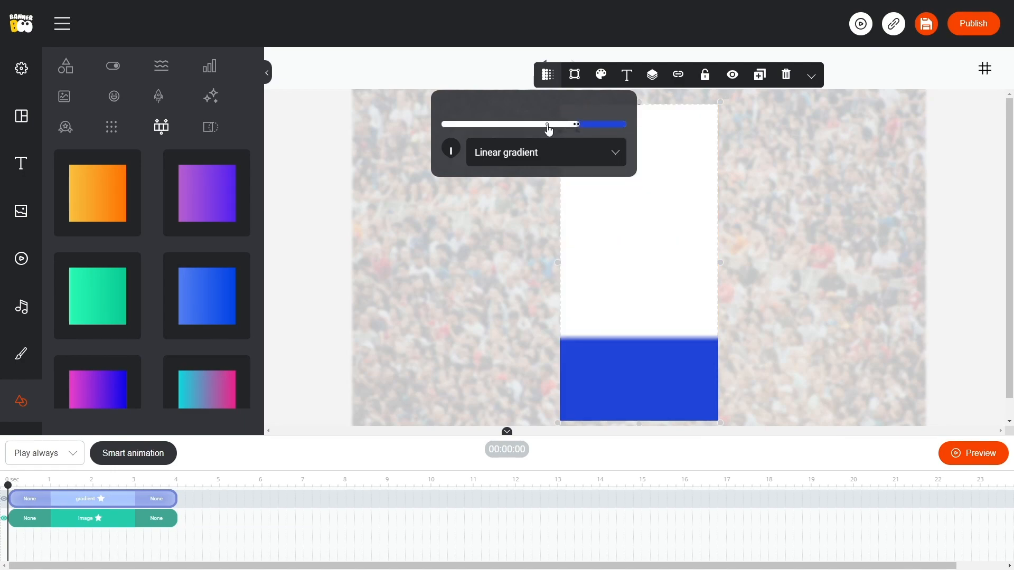
Add gradient stops in red ff2424 to form a hard-edged red band directly above the blue area.
click(553, 124)
click(572, 123)
click(570, 110)
click(588, 141)
click(643, 160)
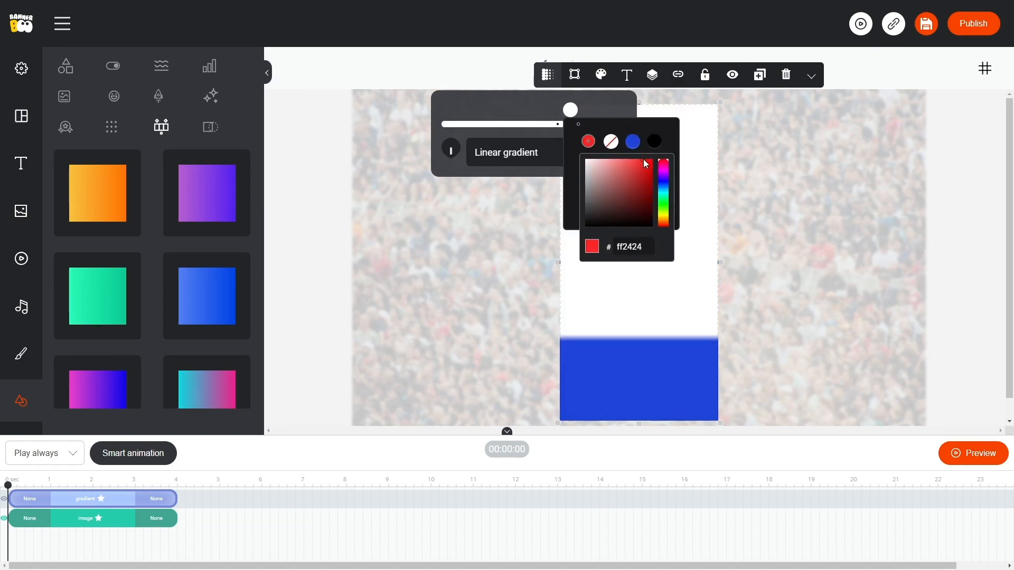
click(558, 124)
click(552, 109)
click(615, 141)
click(534, 124)
click(528, 110)
click(591, 141)
mouse_move(534, 125)
mouse_down()
mouse_move(552, 124)
mouse_move(541, 125)
mouse_up()
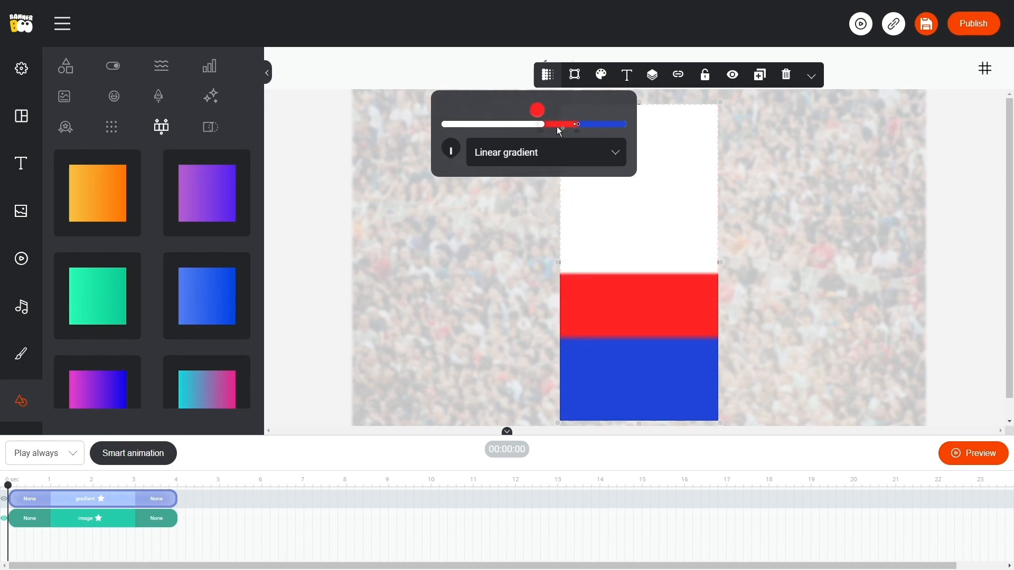
Form a second red band above a thin white stripe in the gradient and set the gradient's transparency to 0.6.
drag(517, 124, 531, 124)
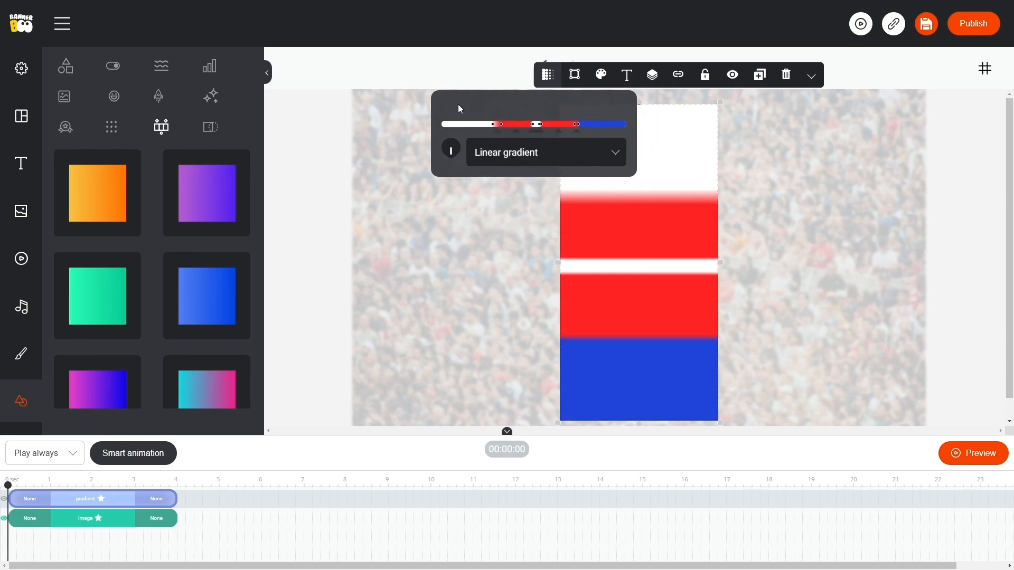
drag(493, 124, 494, 124)
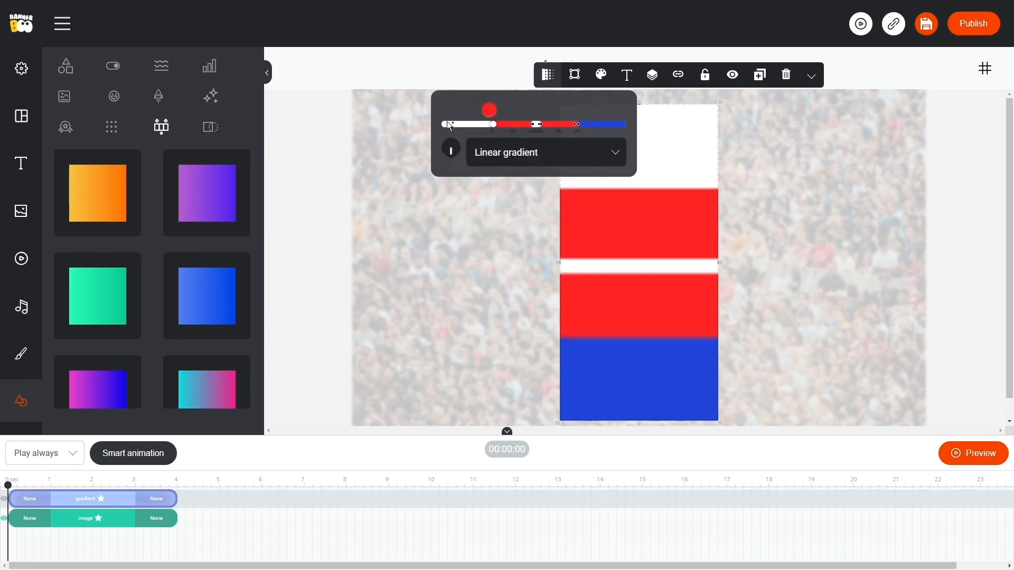
click(812, 76)
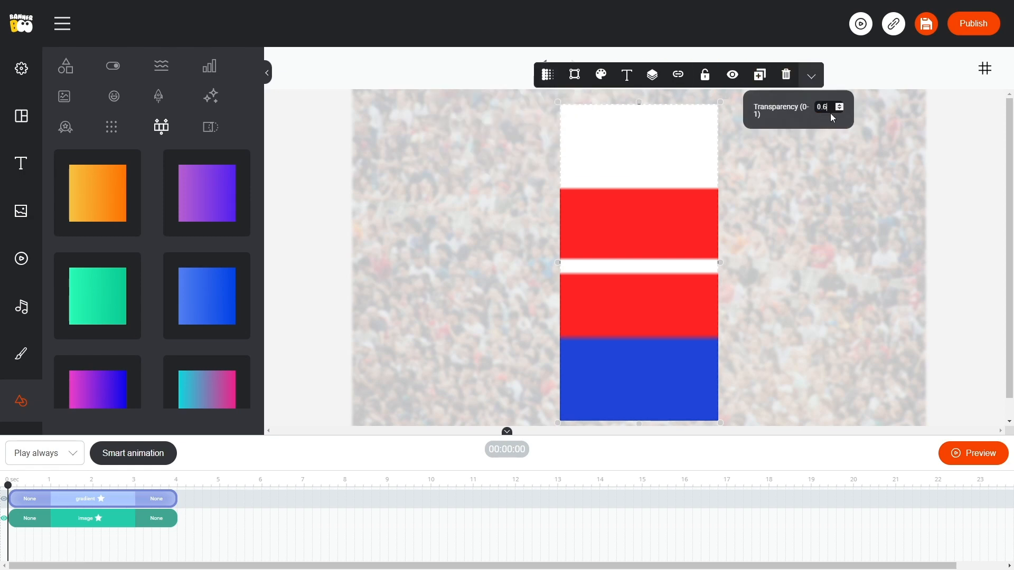
click(860, 213)
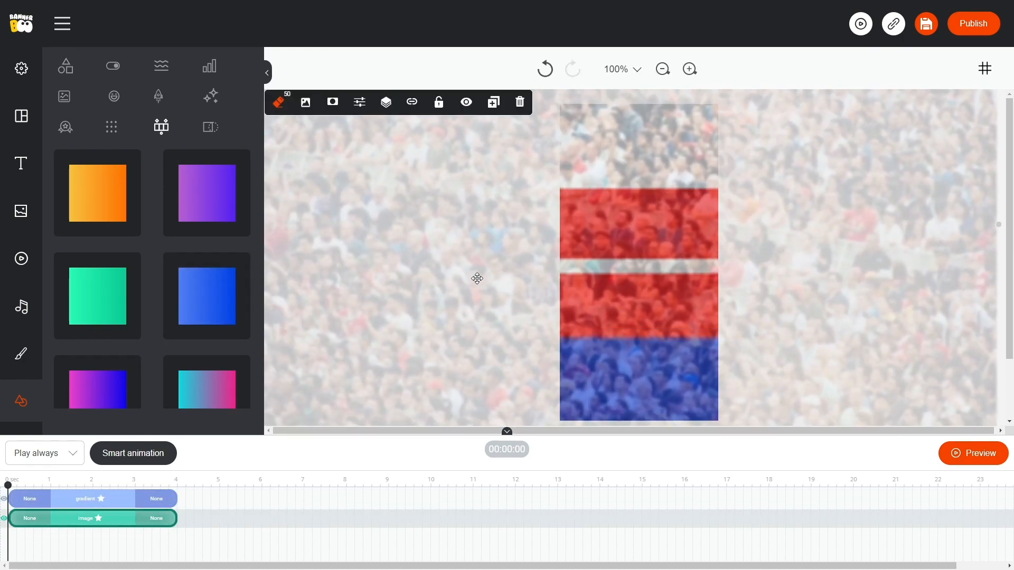
Lower the crowd photo's opacity slightly and set the banner background colour to ffffff.
click(360, 102)
drag(400, 197, 389, 197)
click(21, 72)
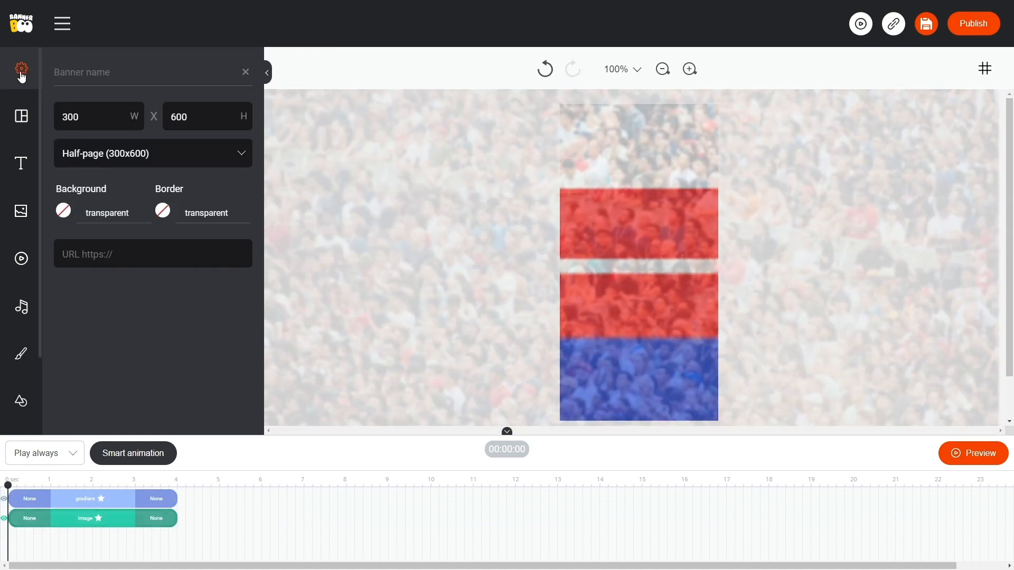
click(260, 379)
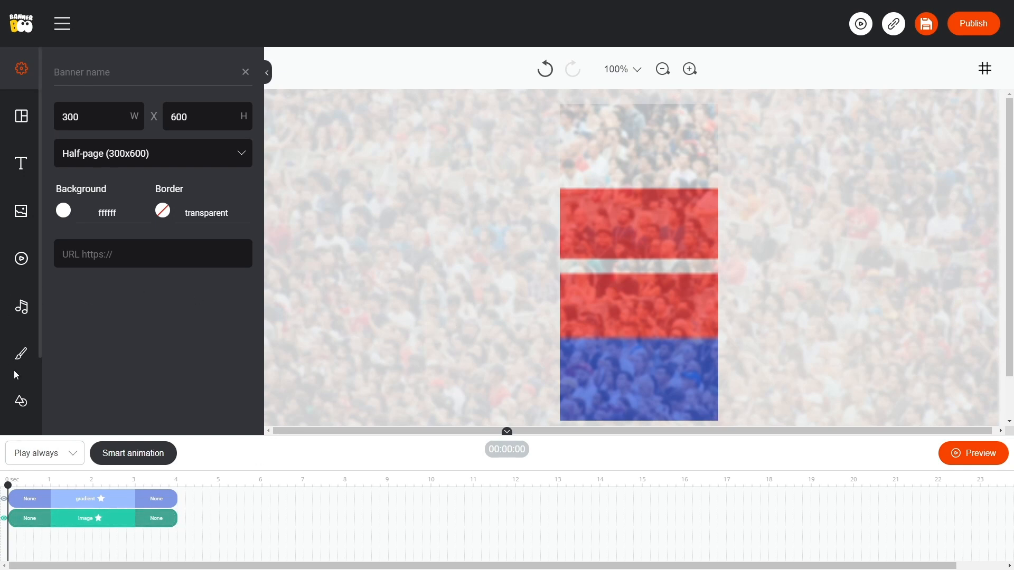
Place the uploaded elections.png portrait on the banner and remove its background.
scroll(26, 389, down, 1)
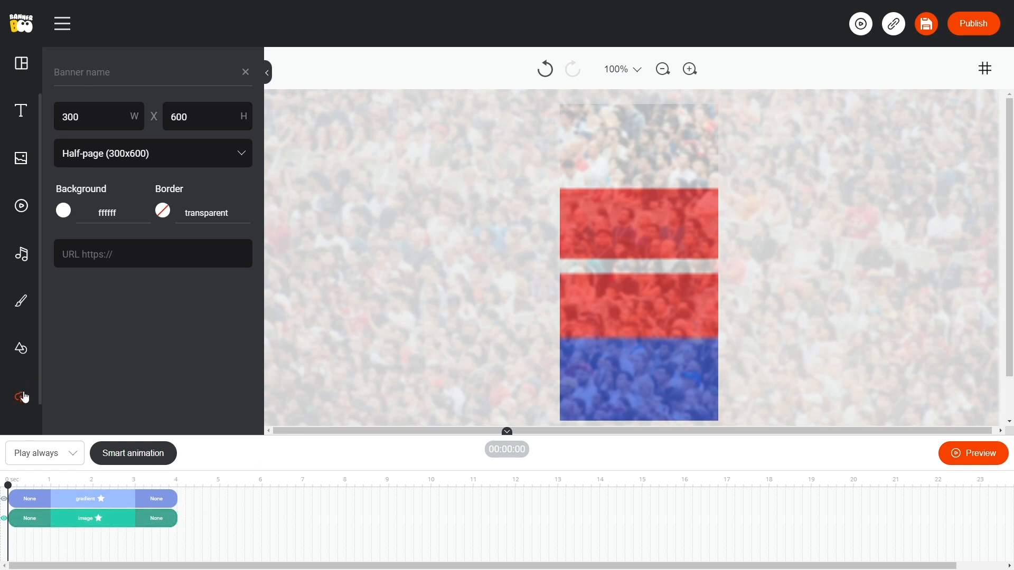
click(22, 397)
drag(199, 170, 535, 240)
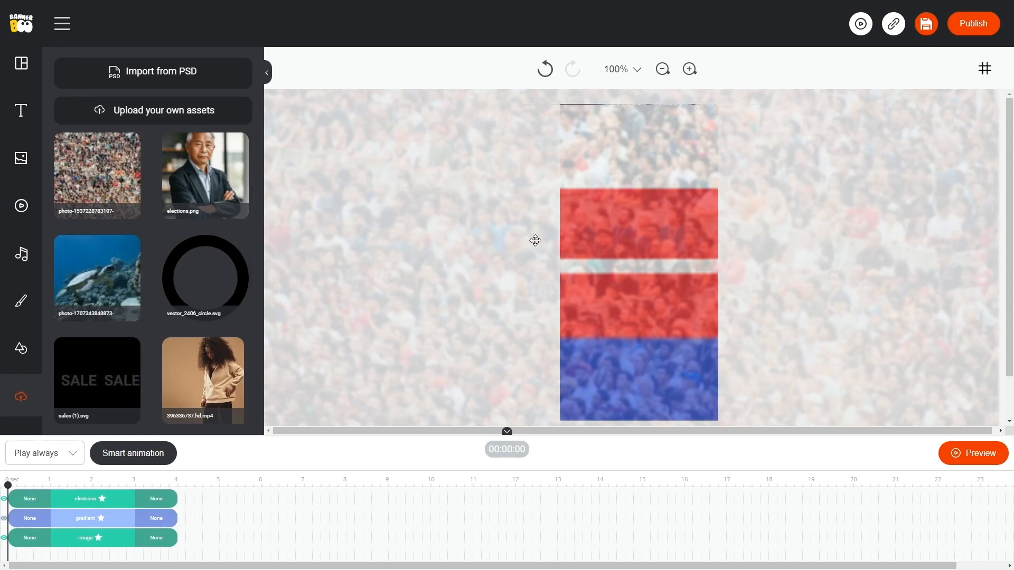
click(573, 200)
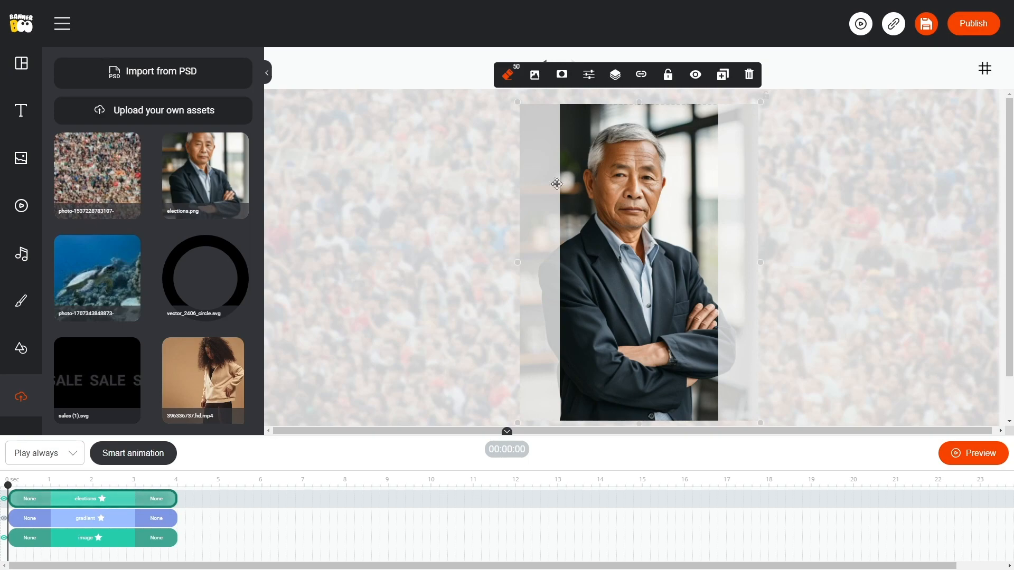
click(508, 75)
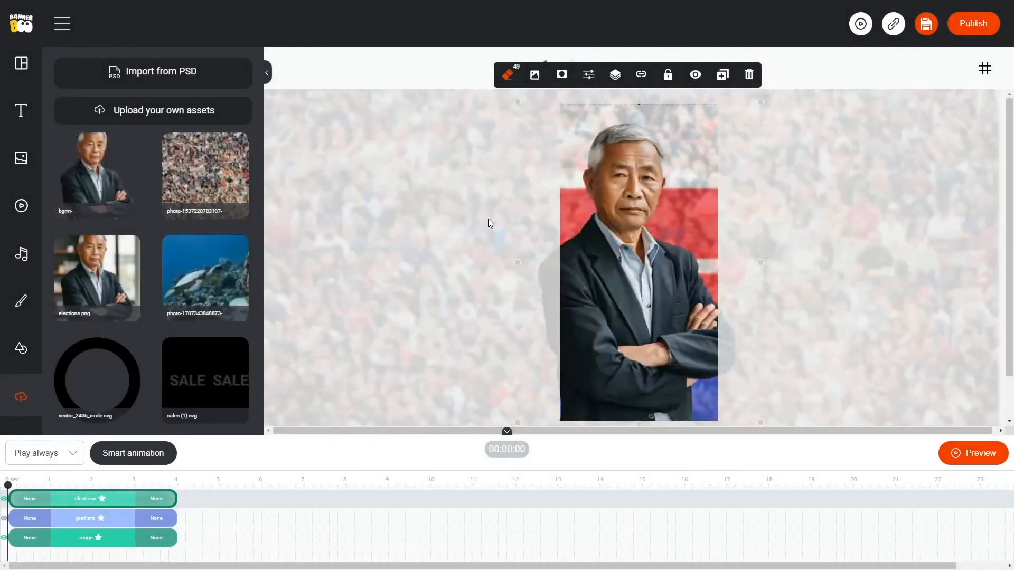
Resize and move the cut-out portrait down so the head overlaps the upper red band.
drag(705, 194, 721, 199)
drag(777, 107, 749, 156)
scroll(750, 156, down, 1)
drag(746, 379, 766, 401)
click(480, 312)
scroll(480, 312, up, 1)
Adjust the striped gradient's colour stops to narrow the white stripe between the two red bands.
click(687, 155)
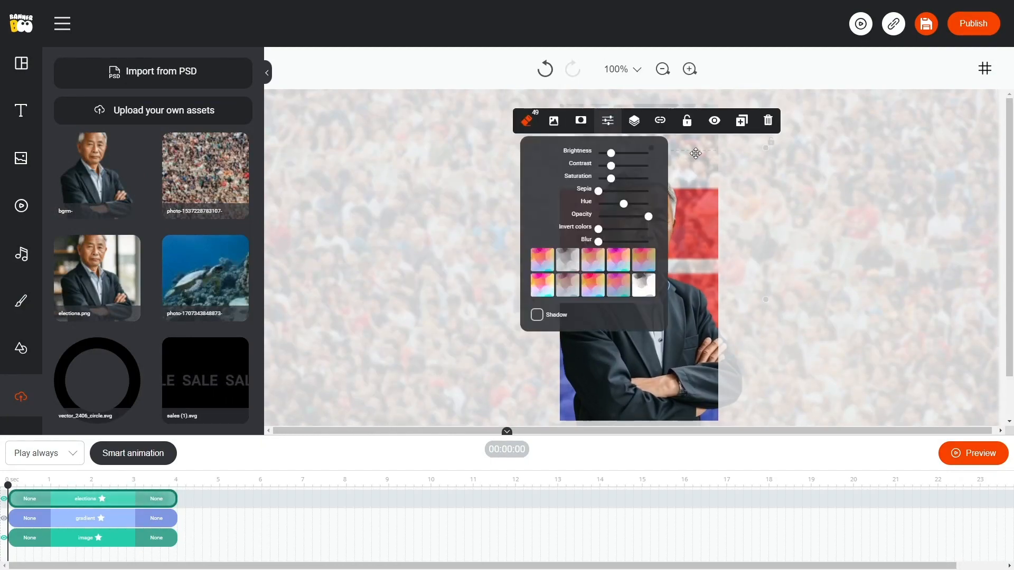
click(687, 155)
drag(533, 125, 543, 125)
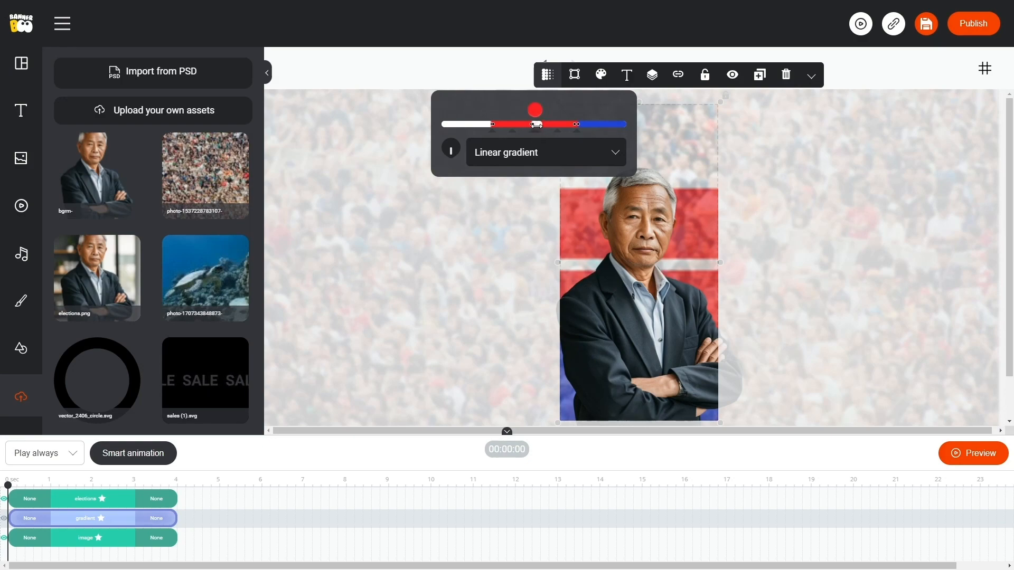
click(552, 201)
Add another linear gradient over the portrait, angled at 180° and fading from transparent at its top to blue at its bottom.
click(21, 356)
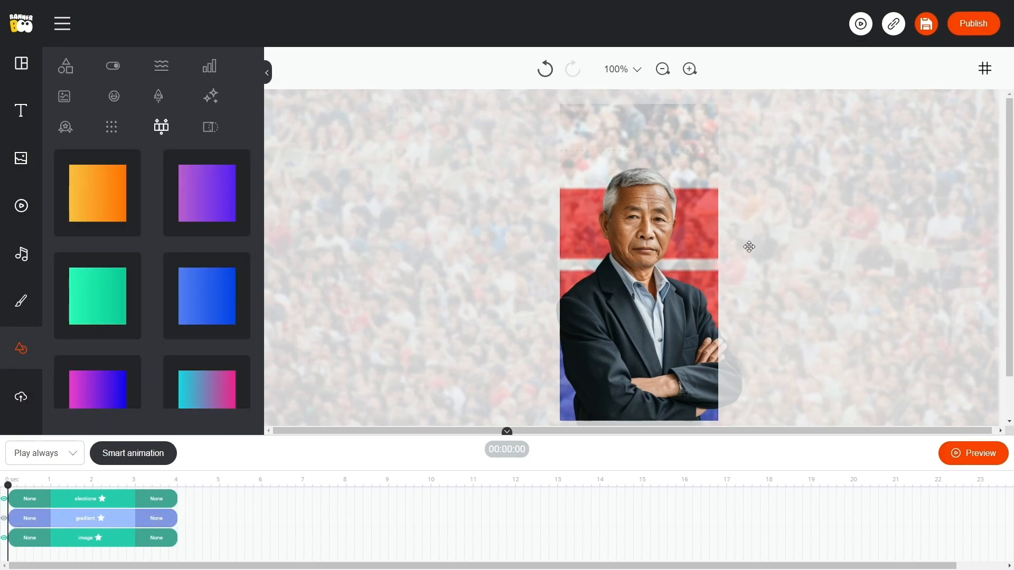
drag(101, 199, 623, 232)
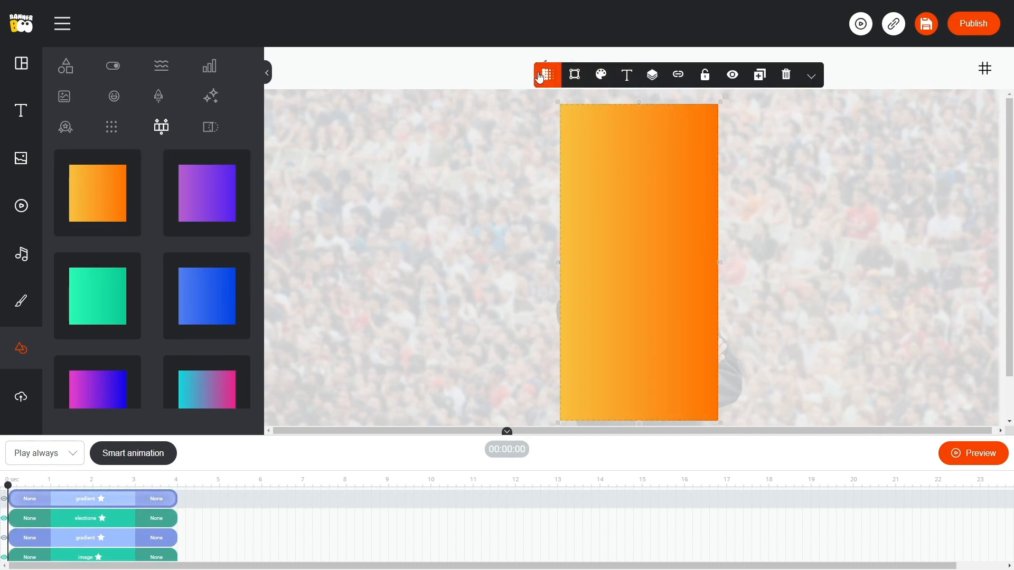
click(547, 75)
drag(454, 151, 451, 174)
click(444, 124)
click(445, 109)
click(486, 140)
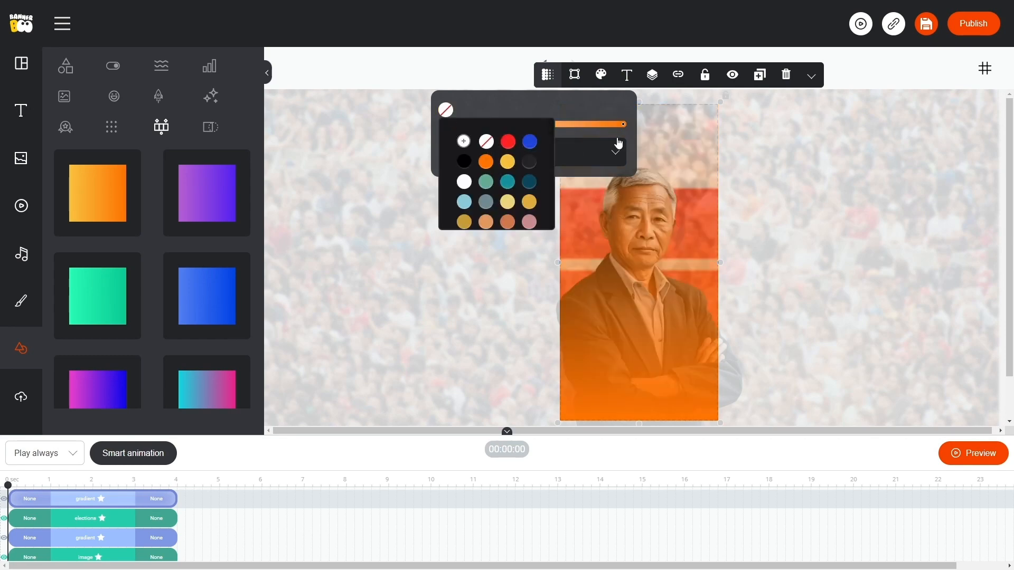
click(623, 124)
click(605, 109)
click(690, 141)
Shorten the transparent-to-blue gradient from above so it covers only the lower part of the portrait.
drag(639, 103, 645, 282)
click(645, 294)
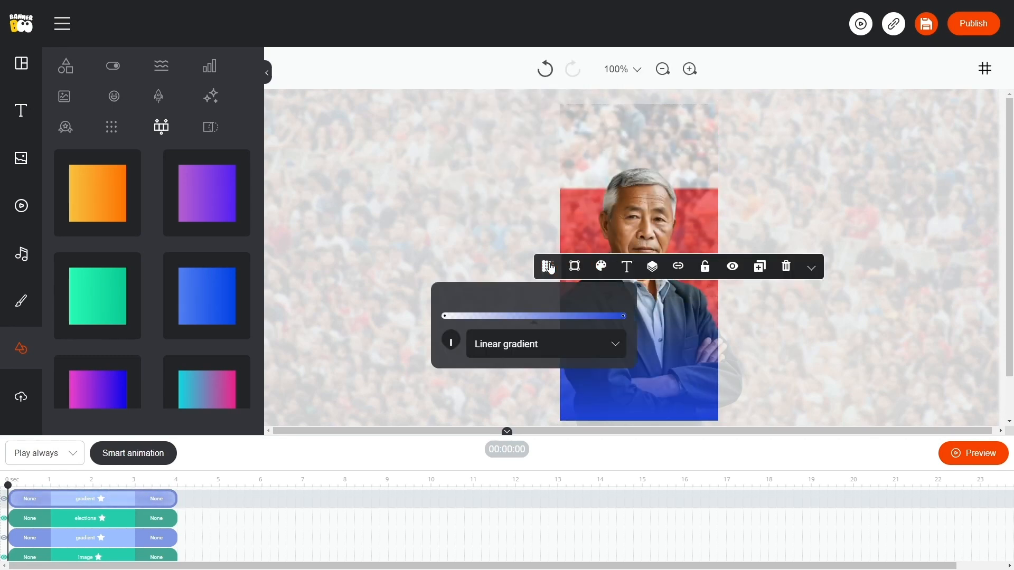
click(546, 267)
click(435, 180)
Add a heading in the On Sale text style above the portrait's head and change its text to "DEMOCRACY".
drag(361, 434, 359, 416)
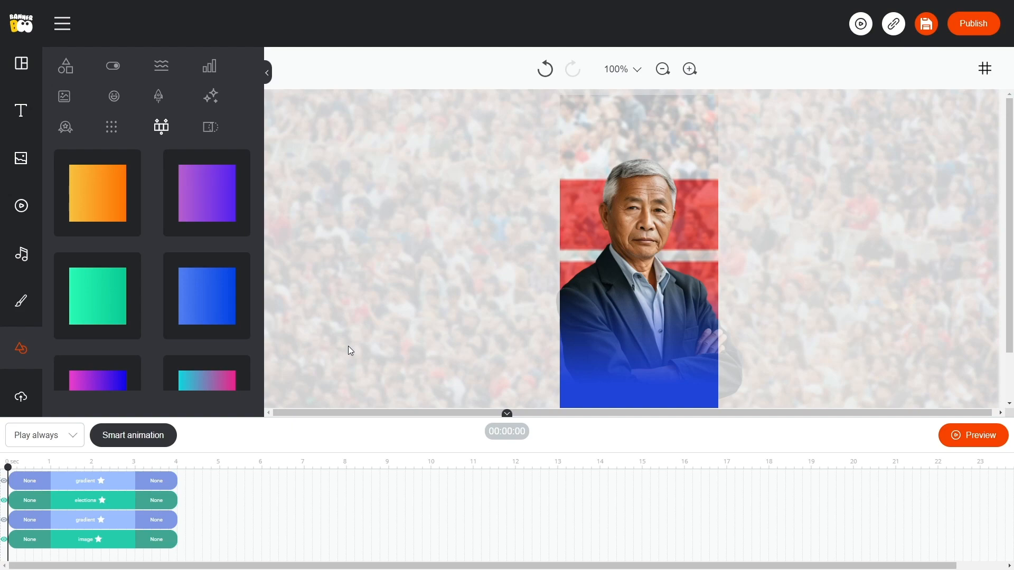
click(22, 111)
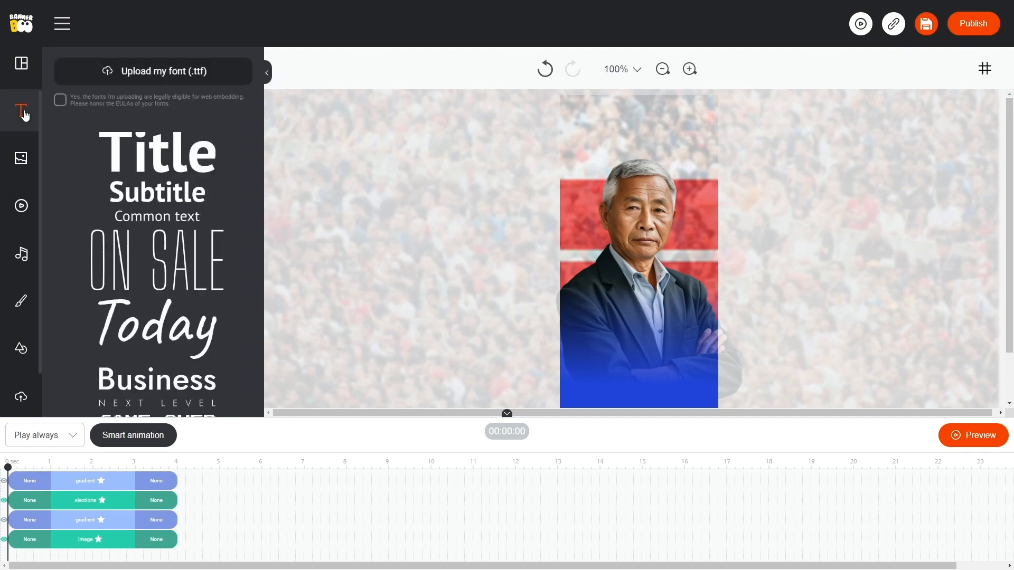
drag(175, 257, 643, 148)
double_click(643, 146)
text(DEMOCRACY)
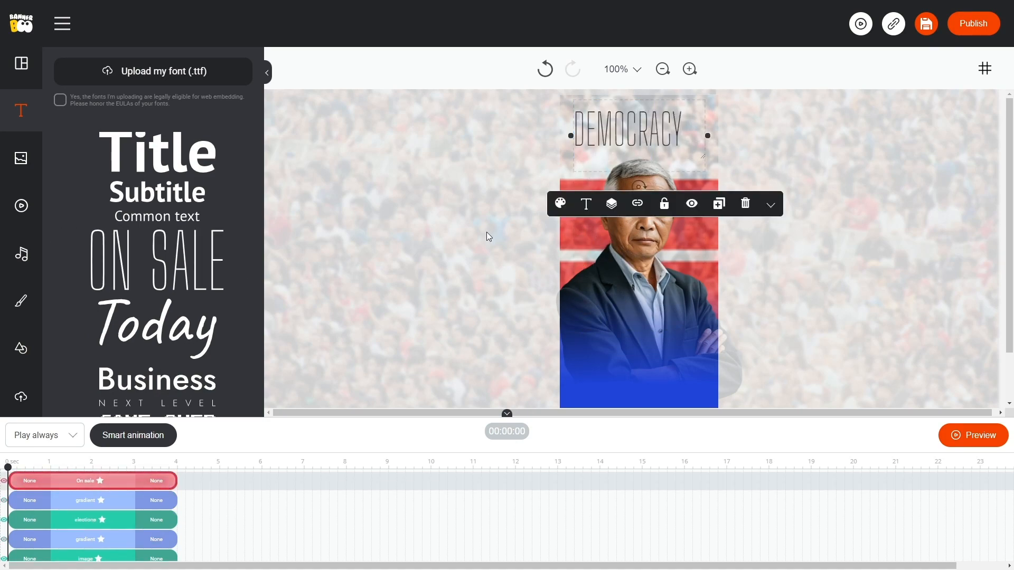
Centre-align the DEMOCRACY heading, make its font weight Bold and colour it blue.
click(586, 203)
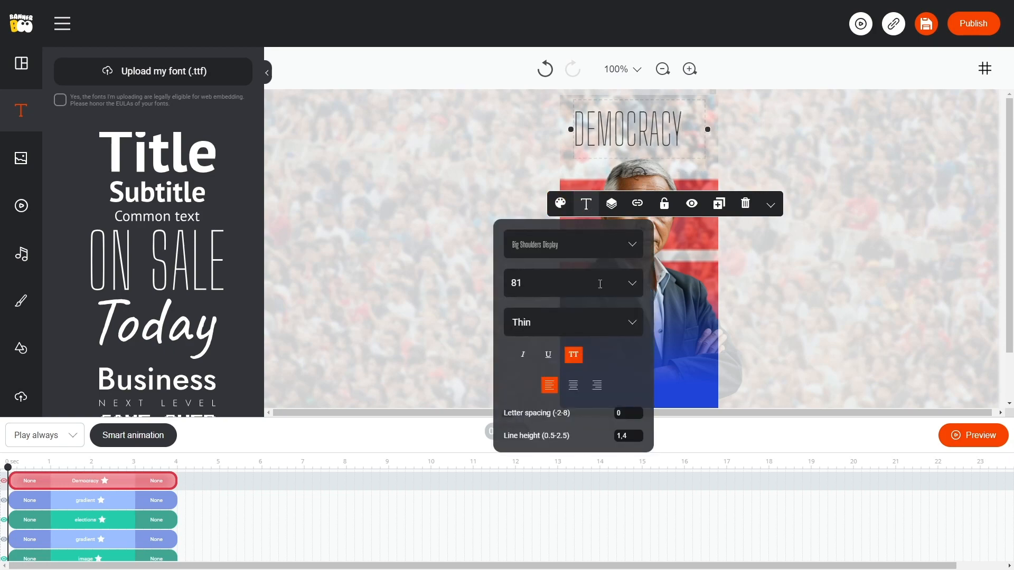
click(573, 385)
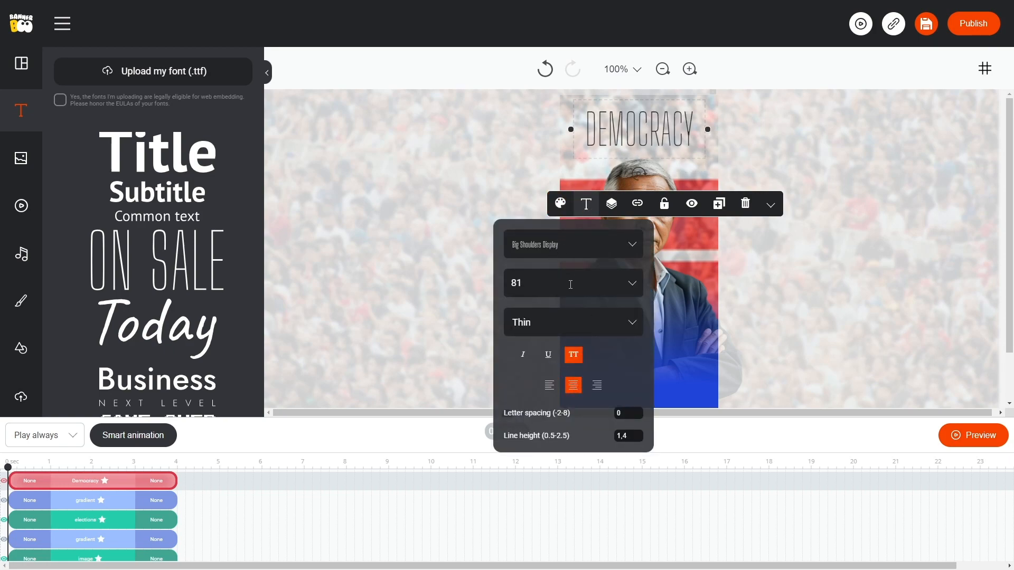
click(626, 322)
click(666, 425)
click(561, 204)
click(595, 275)
Adjust the DEMOCRACY heading's font size so it nearly spans the banner's width, and choose a lighter font weight.
click(586, 210)
click(571, 291)
key(BackSpace)
key(BackSpace)
text(56)
key(Up)
key(Up)
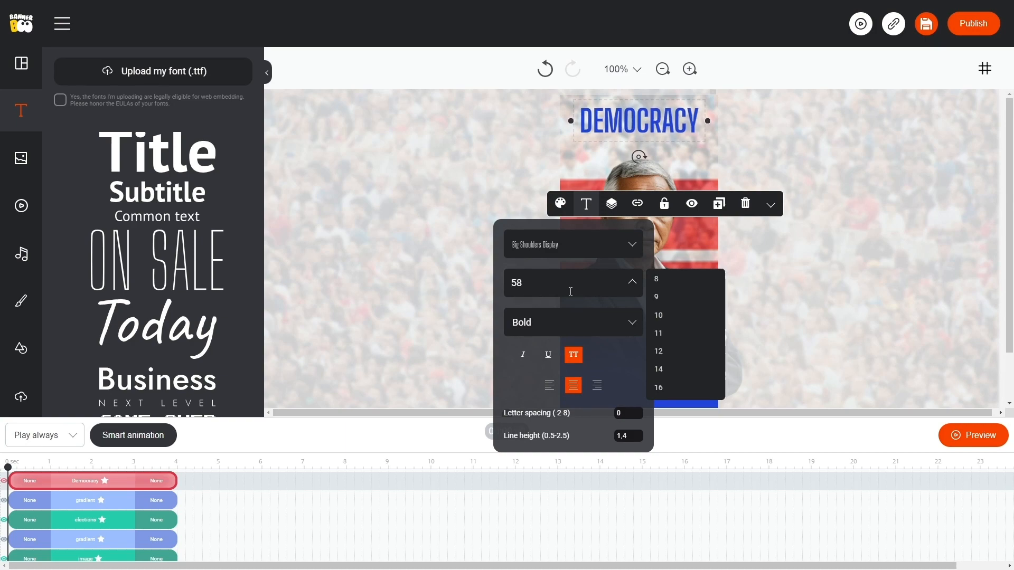
click(570, 292)
key(Up)
key(Up)
key(Up)
key(Up)
key(Up)
key(Up)
key(Up)
key(Up)
key(Up)
key(Up)
click(576, 330)
click(670, 390)
click(586, 203)
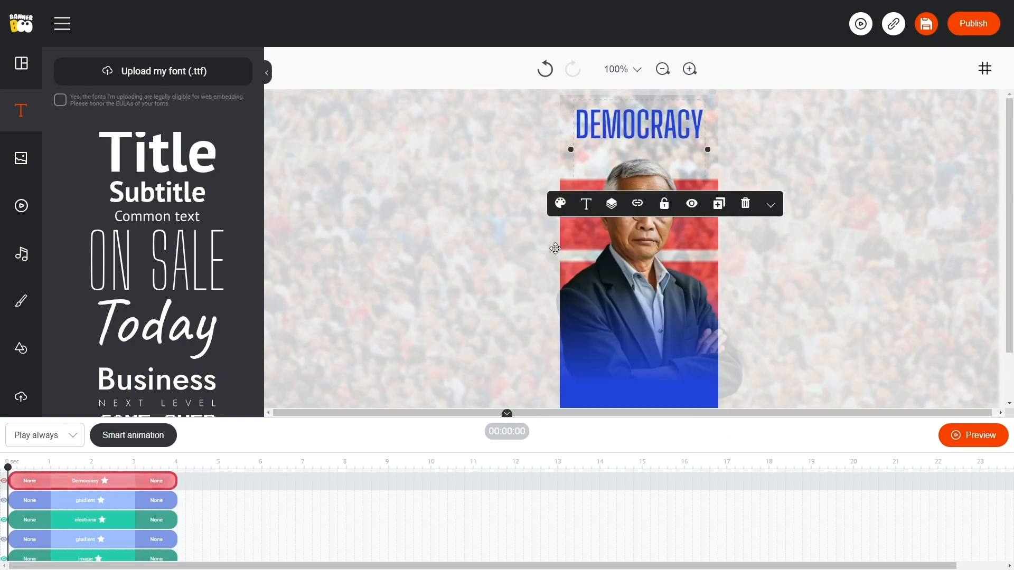
Darken the DEMOCRACY heading's blue and match the blue of the gradient over the lower portrait to it.
click(561, 204)
click(529, 275)
drag(580, 300, 587, 311)
click(639, 359)
click(547, 257)
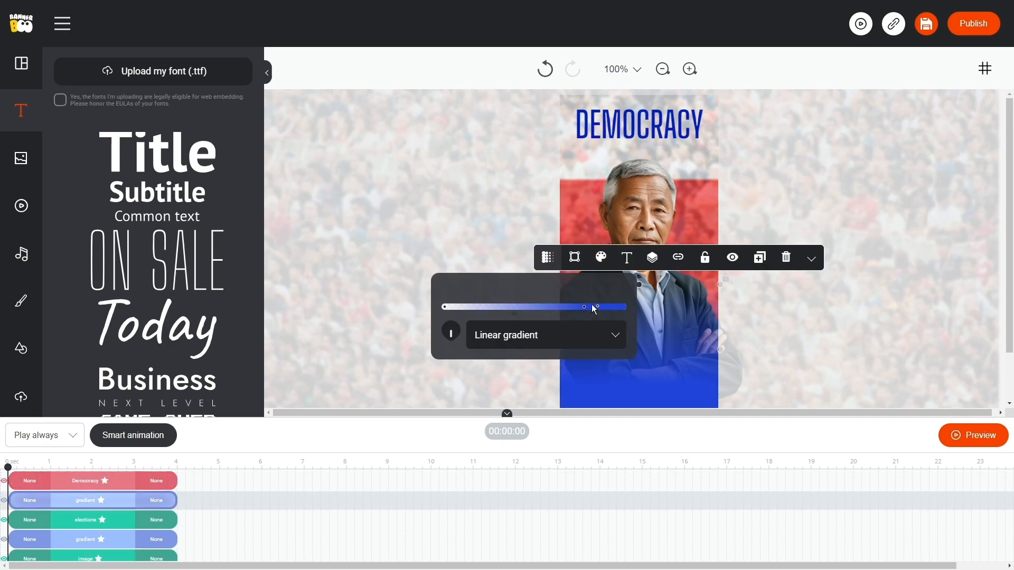
click(491, 199)
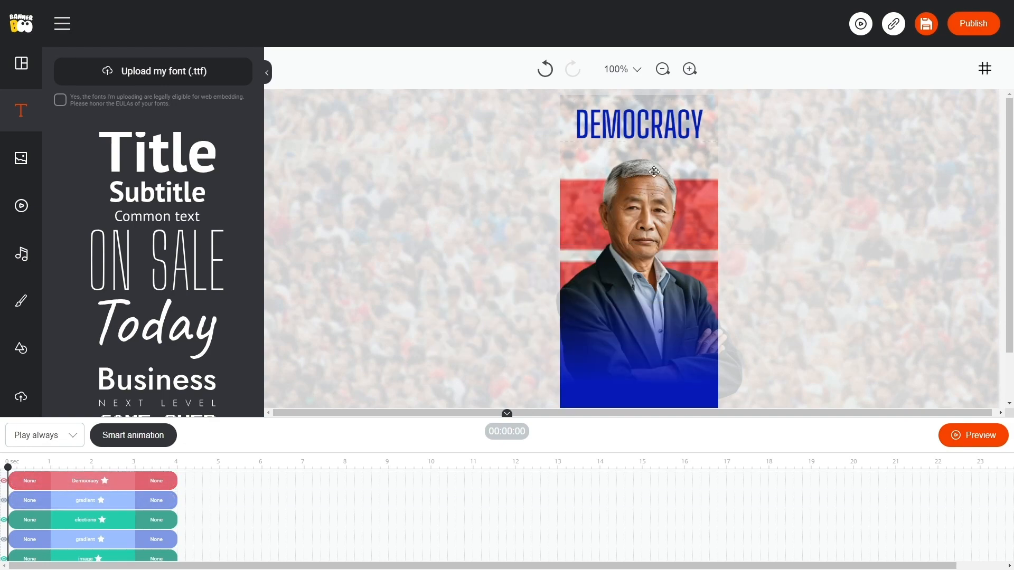
Duplicate the DEMOCRACY heading, place the copy just below it and change its text to "STARTS WITH YOU".
click(655, 131)
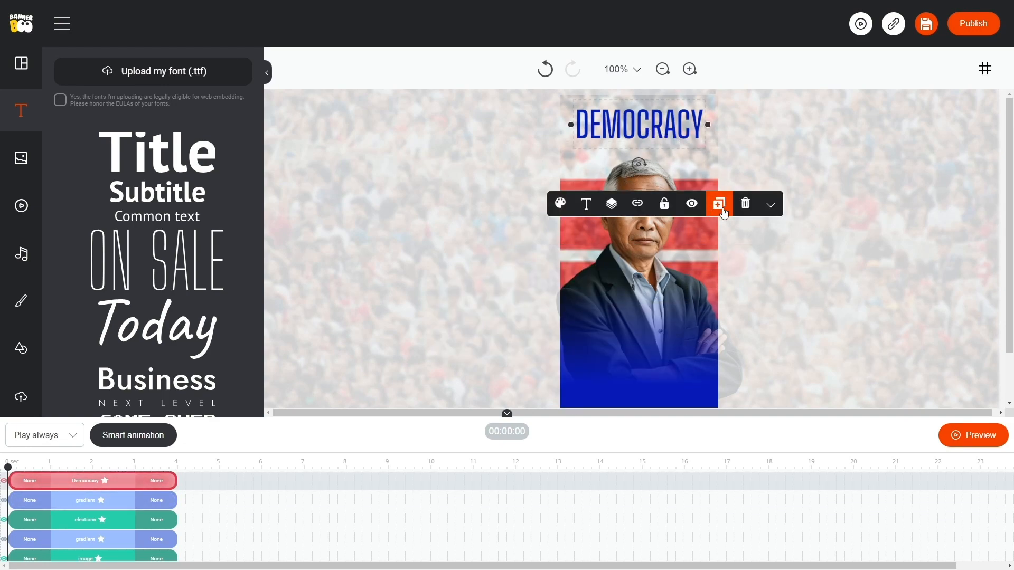
click(720, 204)
drag(676, 138, 667, 155)
double_click(669, 155)
text(STARTs with you)
Colour the "STARTS WITH YOU" line red, reduce its font size to the heading's width and position it directly beneath DEMOCRACY.
click(560, 233)
click(510, 272)
click(593, 303)
click(585, 238)
click(568, 312)
scroll(568, 312, down, 20)
drag(670, 141, 669, 149)
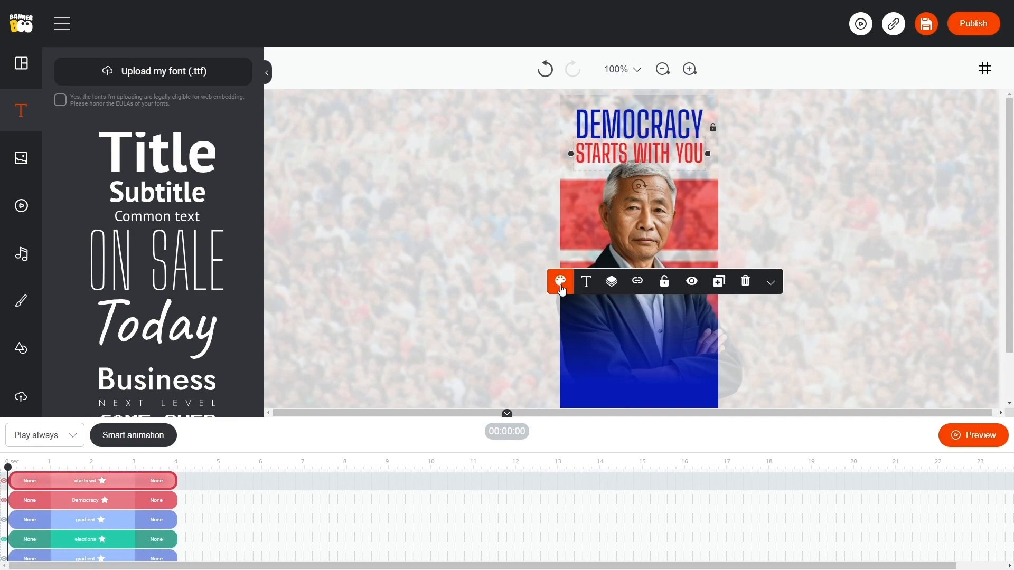
Give the "STARTS WITH YOU" line a bolder font weight and fine-tune its size to keep it as wide as DEMOCRACY.
click(585, 281)
click(604, 395)
click(604, 360)
key(BackSpace)
text(3)
Shift both heading lines down slightly together and change the canvas display so the crowd outside the banner is less faded.
click(648, 149)
shift+click(655, 124)
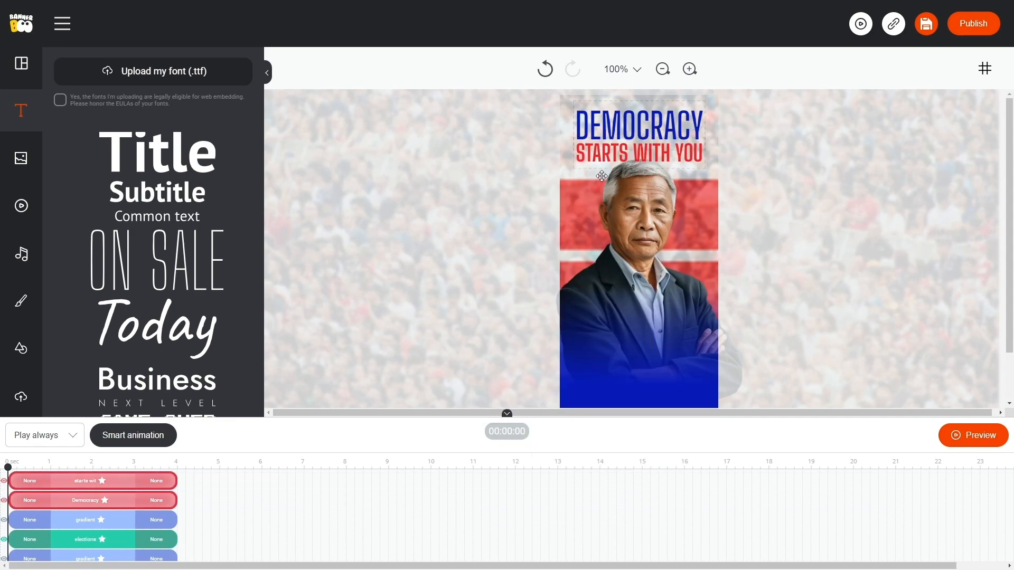
drag(643, 116, 643, 117)
click(984, 68)
click(860, 141)
Reorder the DEMOCRACY and "STARTS WITH YOU" layers beneath the portrait layer so the text sits behind the candidate's head.
click(667, 123)
shift+click(667, 151)
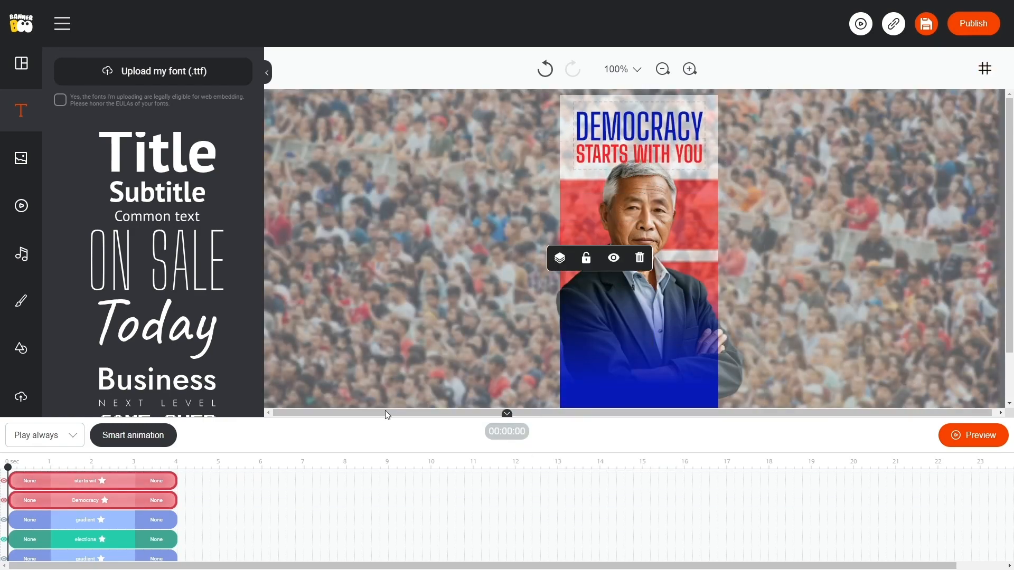
click(117, 539)
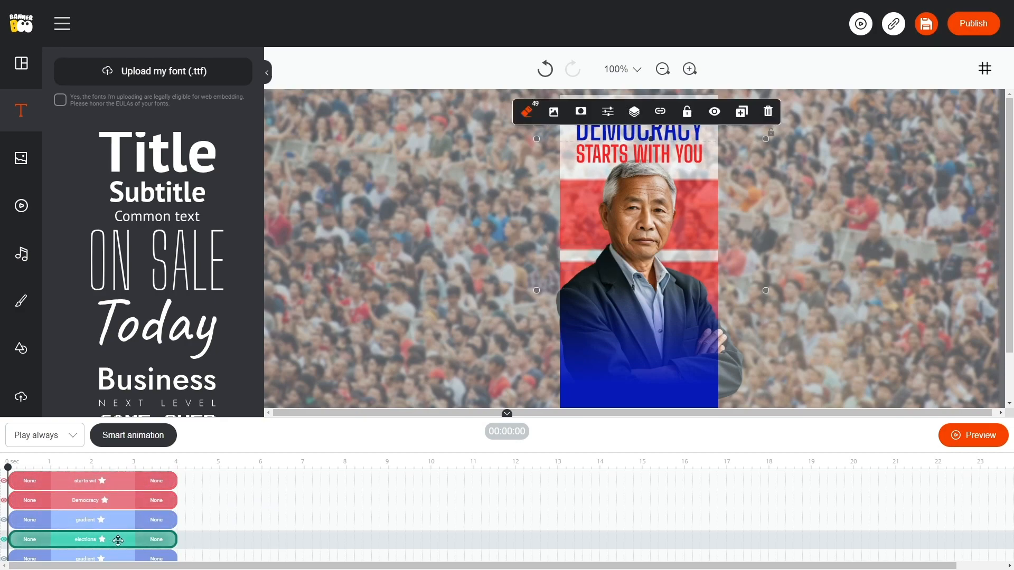
drag(119, 500, 117, 540)
drag(141, 484, 106, 517)
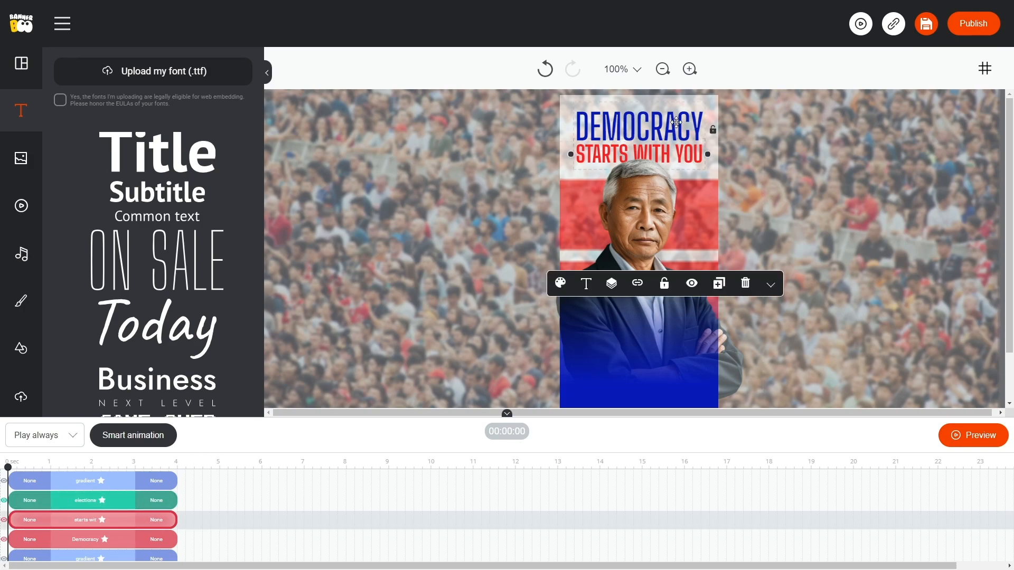
Duplicate the DEMOCRACY heading, bring one copy to the front and place it over the candidate's lower torso.
click(676, 124)
click(719, 203)
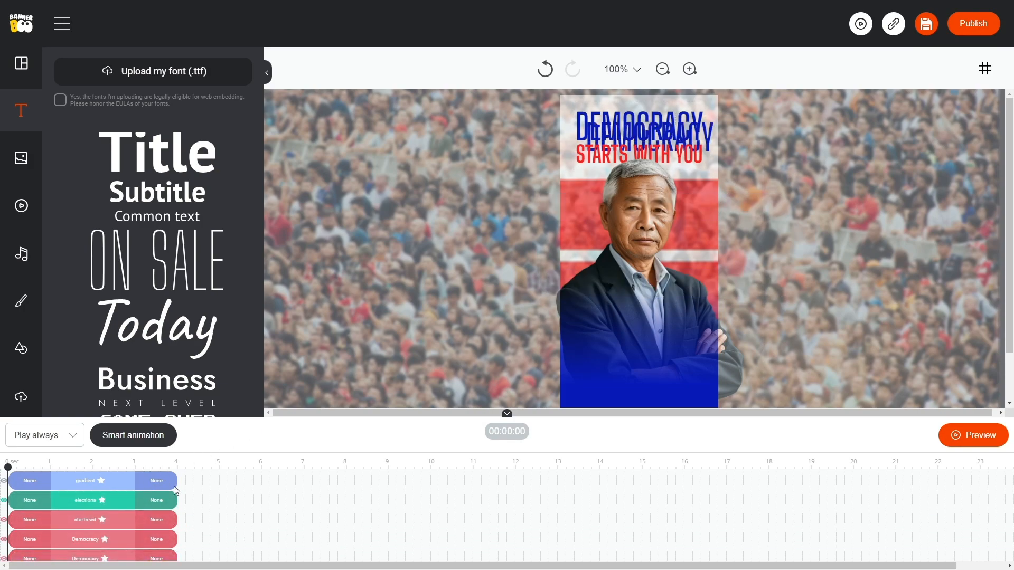
drag(124, 539, 123, 480)
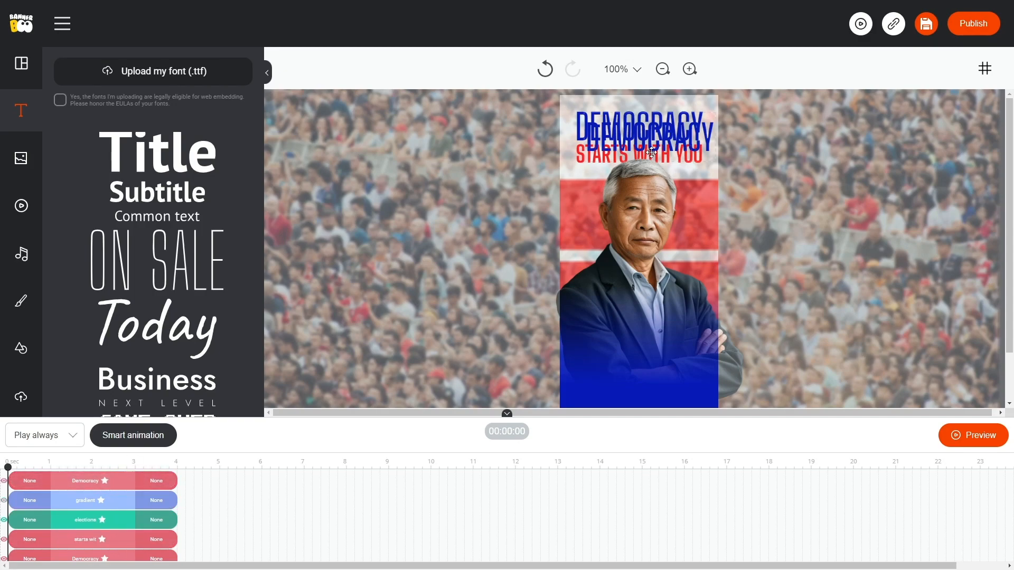
drag(686, 131, 678, 318)
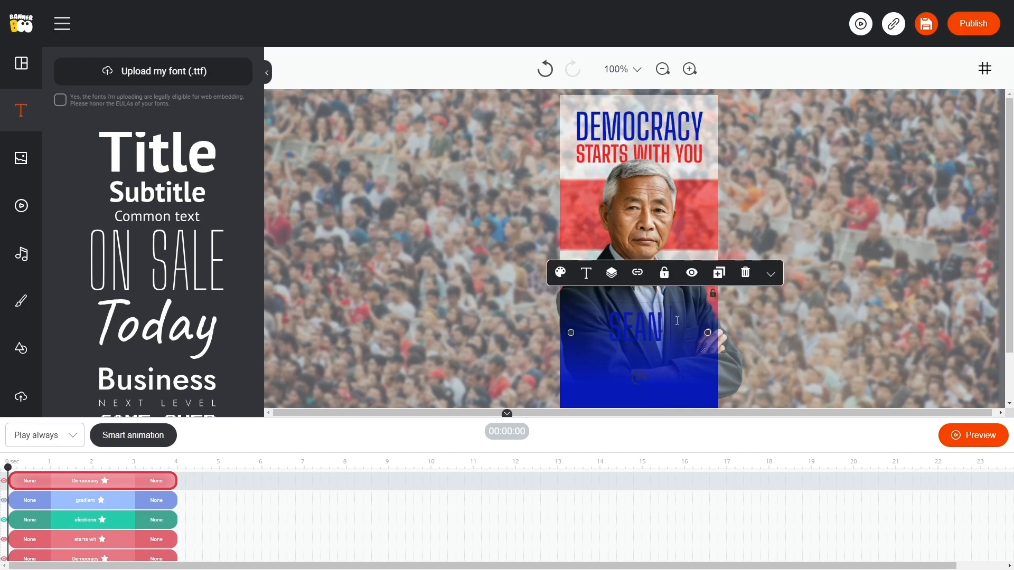
Turn the copied heading into the candidate's name in white mixed-case lettering, with font size 60 and a changed font weight.
click(586, 273)
double_click(564, 352)
text(60)
click(573, 391)
click(682, 425)
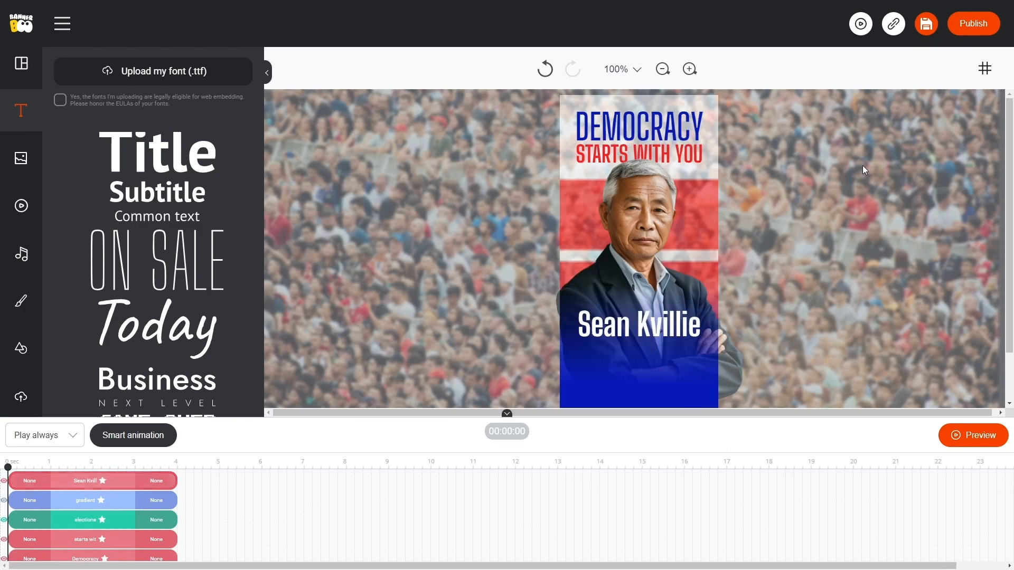
Duplicate the candidate's name, place the copy directly below it and change its text to "Vote Now NO.6".
click(719, 273)
drag(650, 327, 650, 358)
triple_click(650, 358)
text(Vote Now)
key(Return)
text(NO.6)
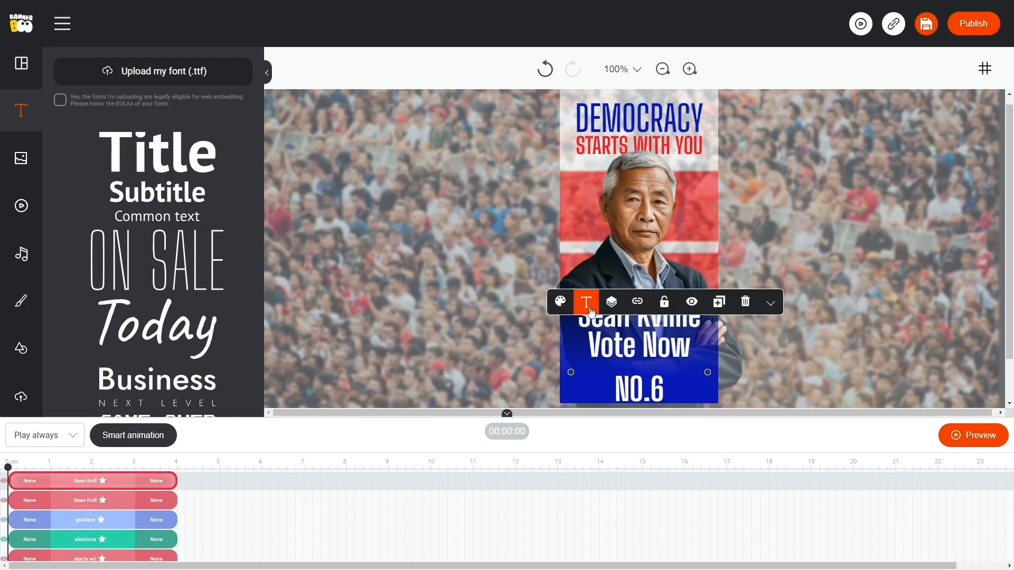
Give the "Vote Now NO.6" line a wide sans-serif font and switch it to uppercase.
click(587, 302)
click(586, 341)
scroll(679, 391, up, 8)
click(679, 395)
click(527, 455)
click(527, 455)
click(574, 452)
Shrink the "VOTE NOW NO.6" text to one small line, change its font weight and colour it light pink.
click(581, 381)
click(612, 431)
click(581, 420)
click(615, 489)
click(560, 300)
click(593, 370)
click(687, 360)
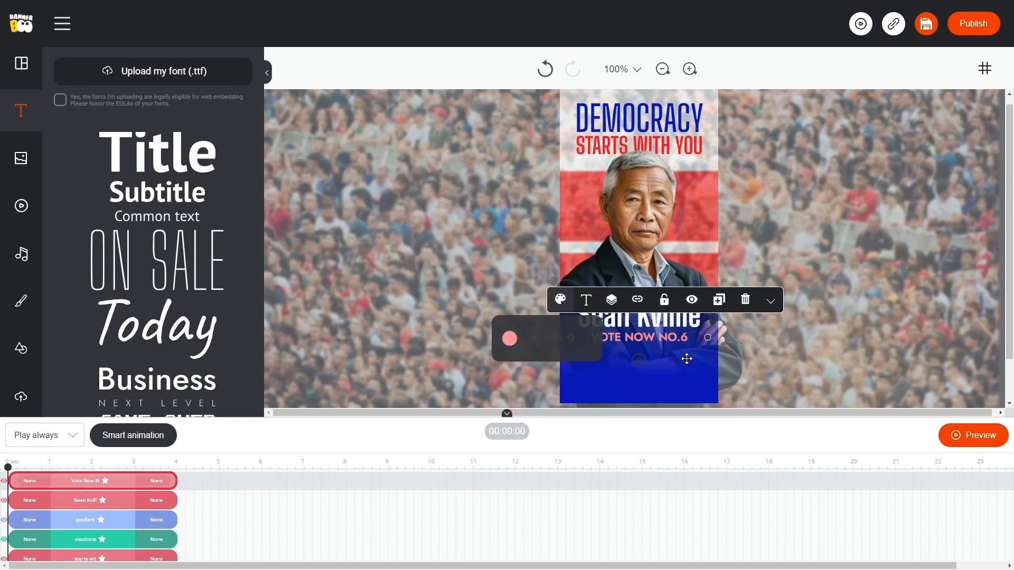
click(500, 70)
scroll(631, 339, up, 1)
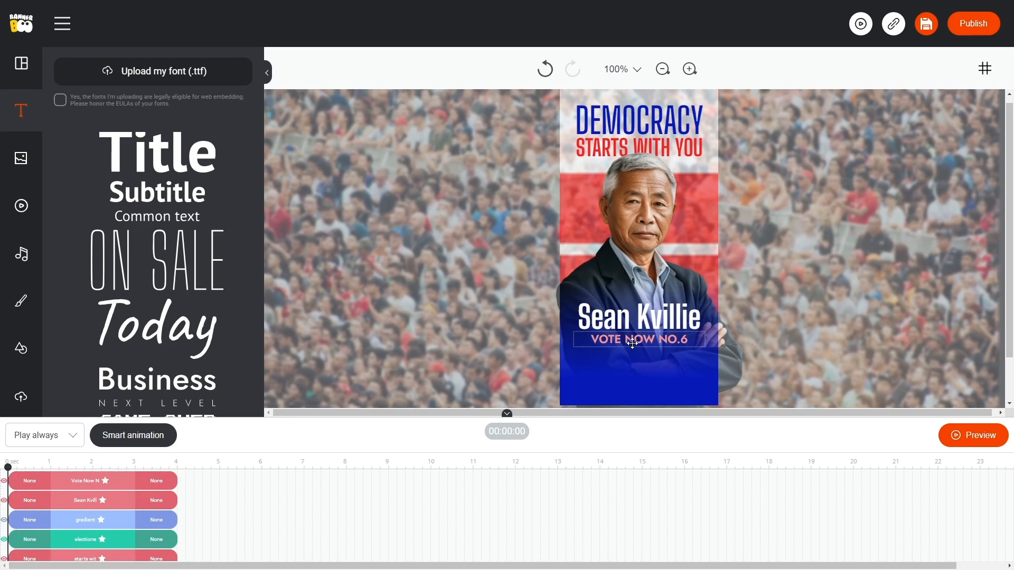
Add an orange gradient shape, resize it into a wide button and centre it below the "VOTE NOW NO.6" line.
drag(540, 416, 539, 453)
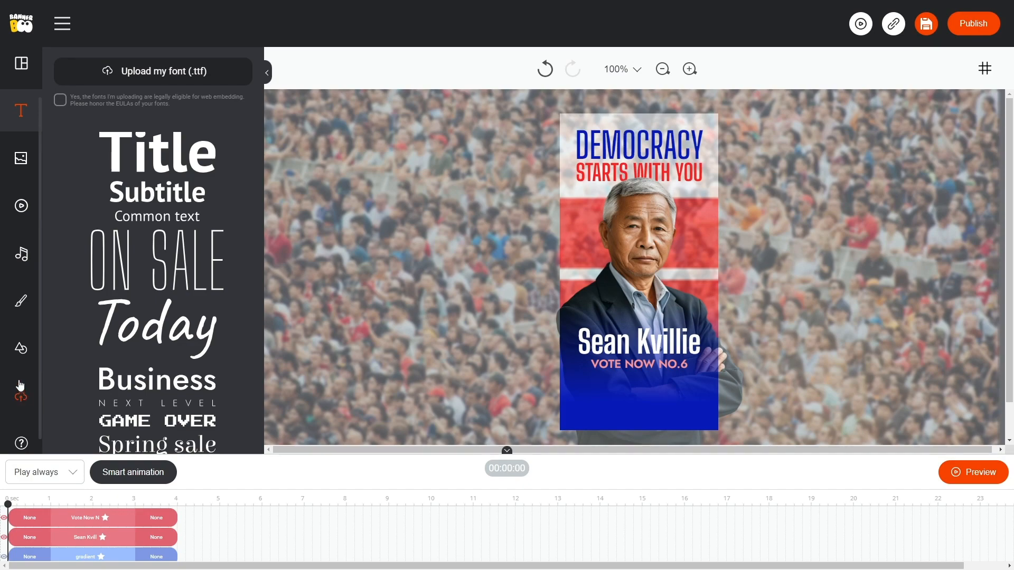
click(20, 350)
click(118, 191)
drag(717, 115, 683, 401)
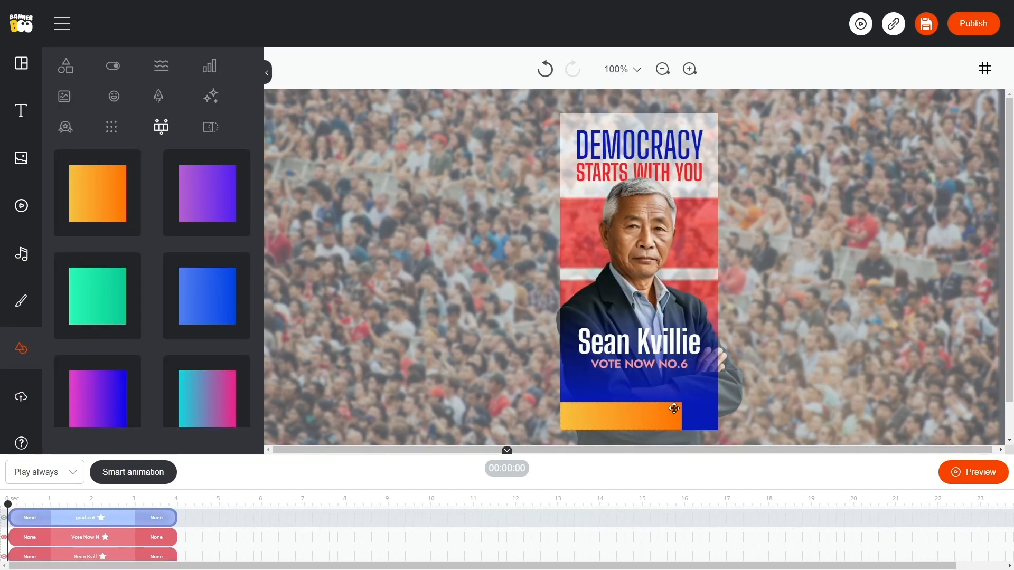
drag(620, 416, 640, 405)
Fill the button shape with red and label it "BE A VOTER" in centred, bold white uppercase text.
click(565, 361)
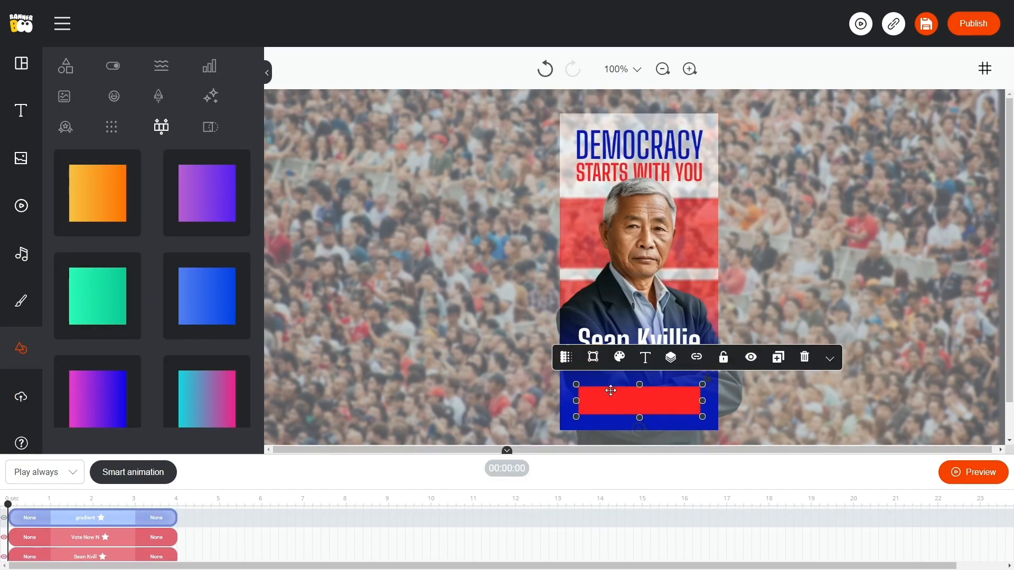
double_click(627, 408)
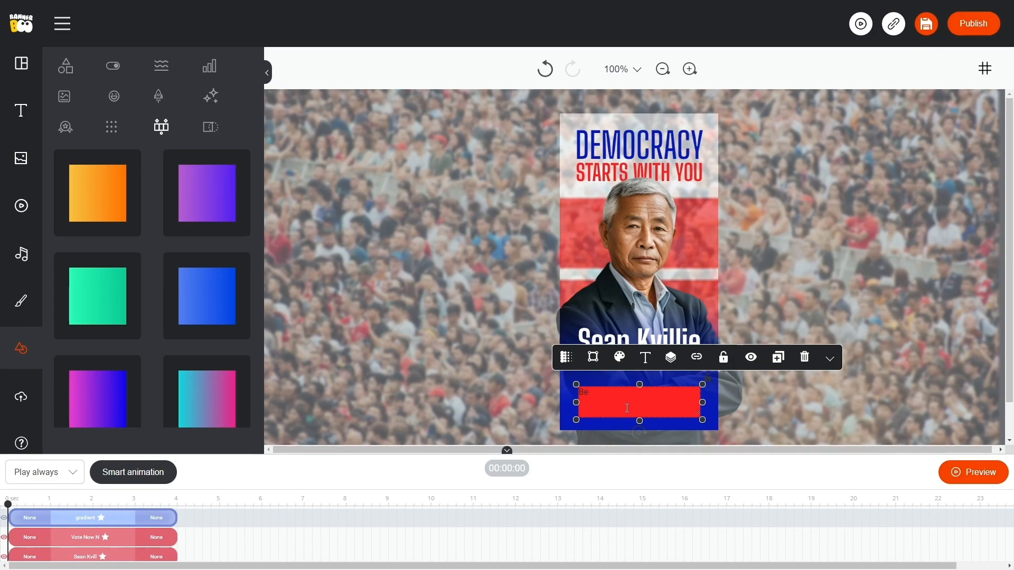
click(620, 358)
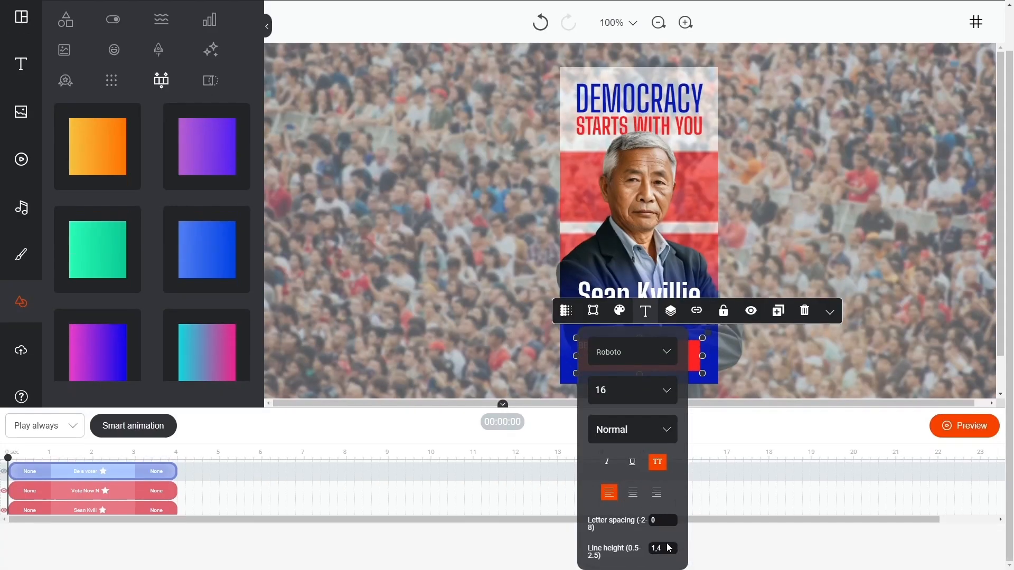
click(663, 389)
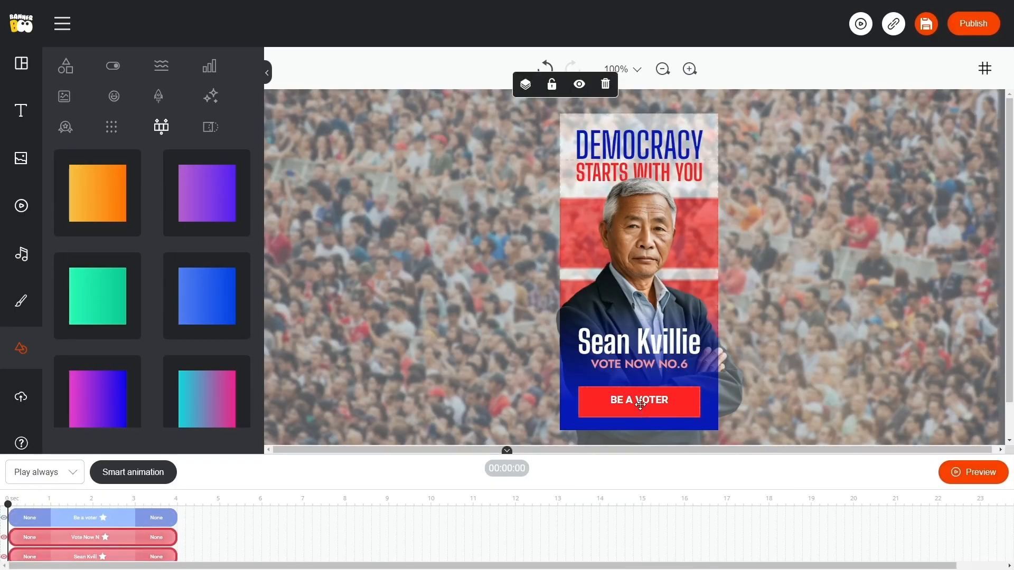
click(639, 411)
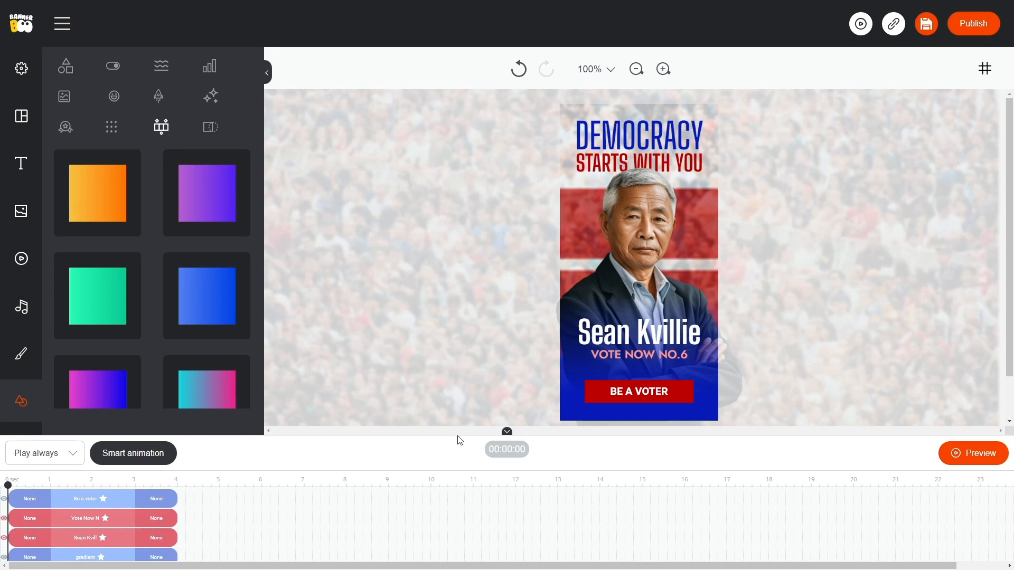
Extend the crowd image, both background gradients and the portrait layer to 10 seconds on the timeline.
drag(458, 432, 475, 359)
scroll(338, 452, down, 1)
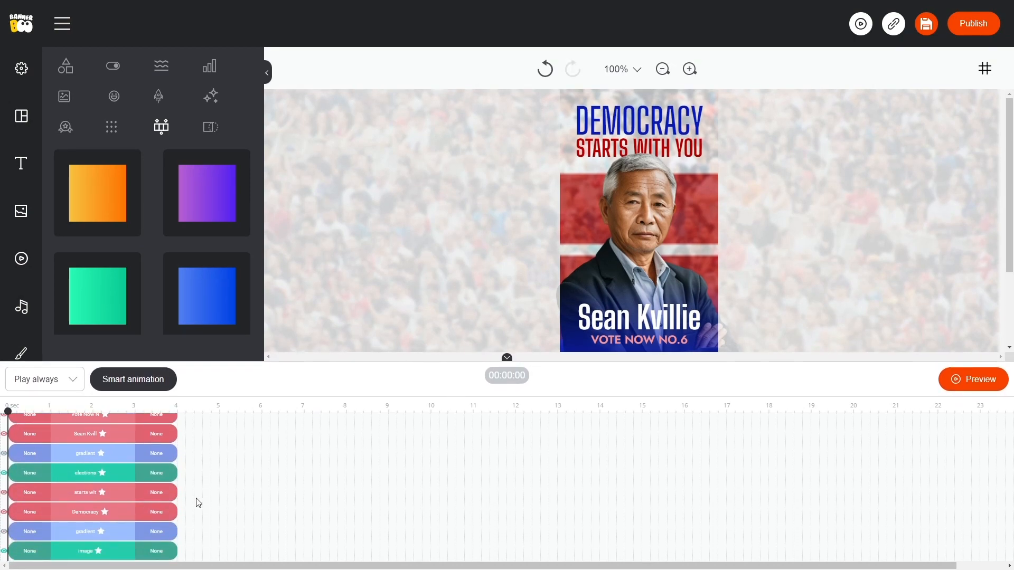
drag(177, 551, 432, 552)
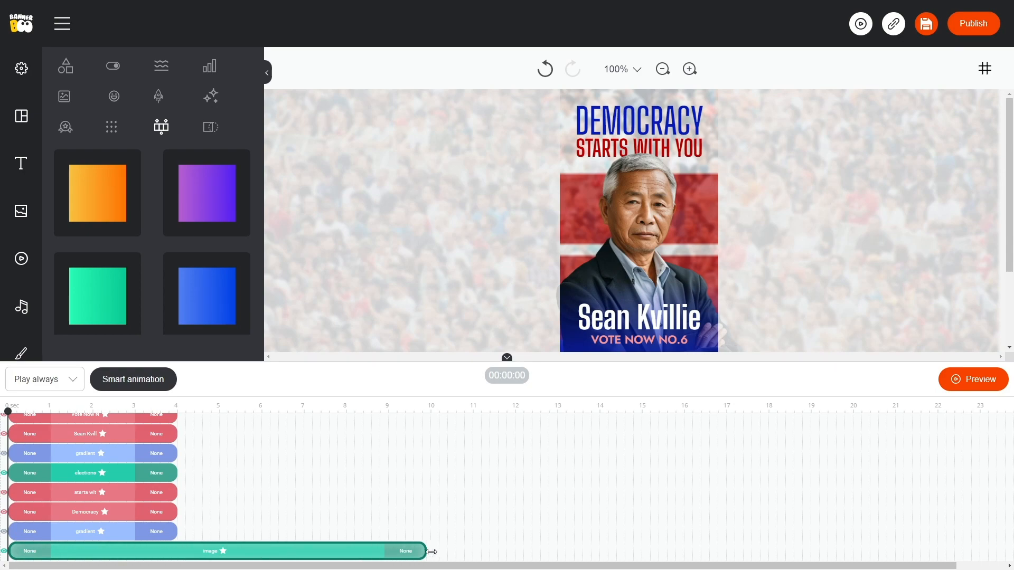
drag(177, 531, 431, 531)
drag(177, 453, 430, 453)
drag(177, 472, 430, 473)
Set the "BE A VOTER" button to run from 1 to 10 seconds with Slide Down as its entrance and exit animation.
scroll(268, 485, up, 1)
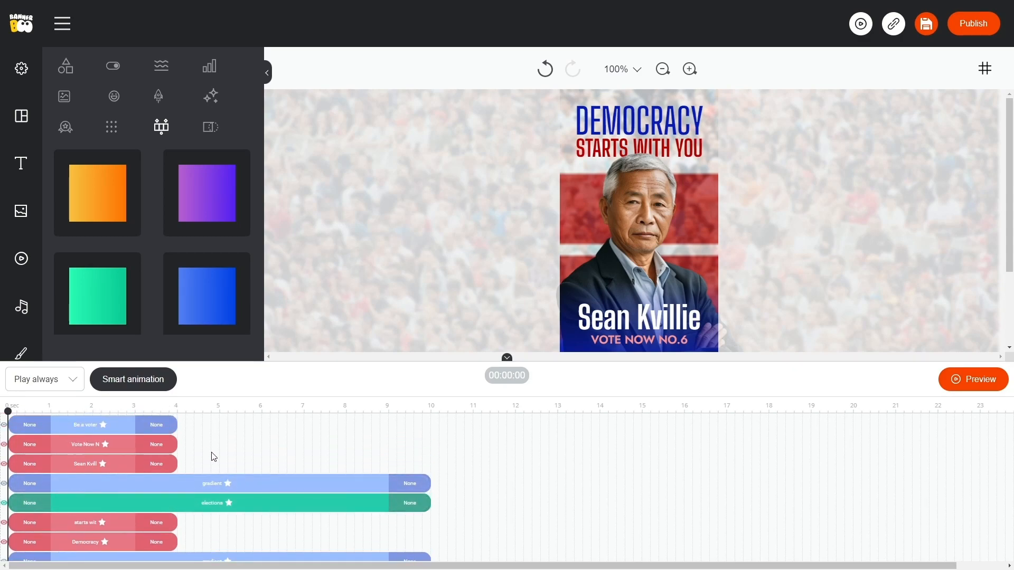
drag(121, 425, 430, 425)
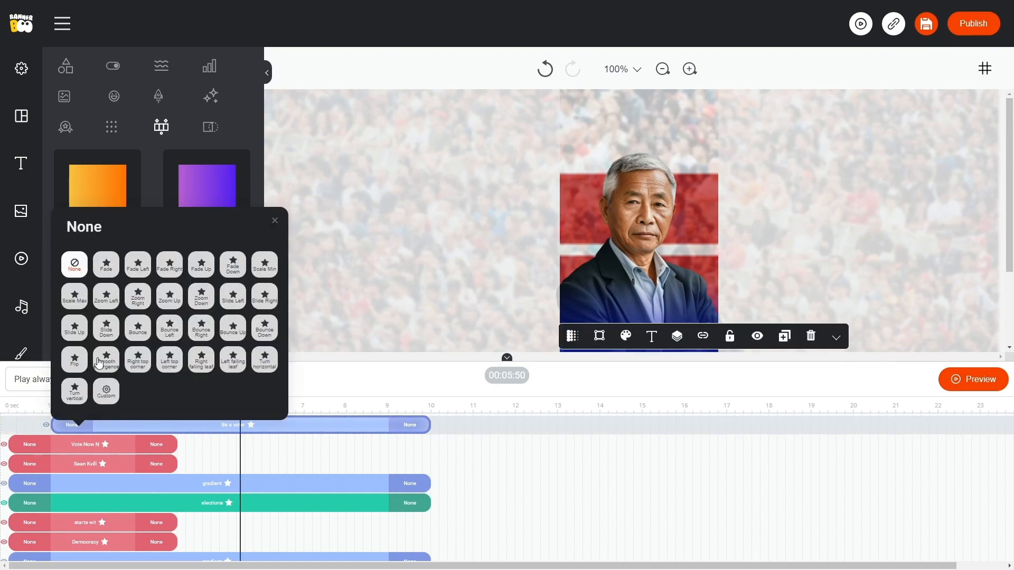
click(106, 325)
click(414, 432)
click(445, 310)
Customise the button's exit animation with ease-in easing and a new top offset, and apply it.
click(410, 433)
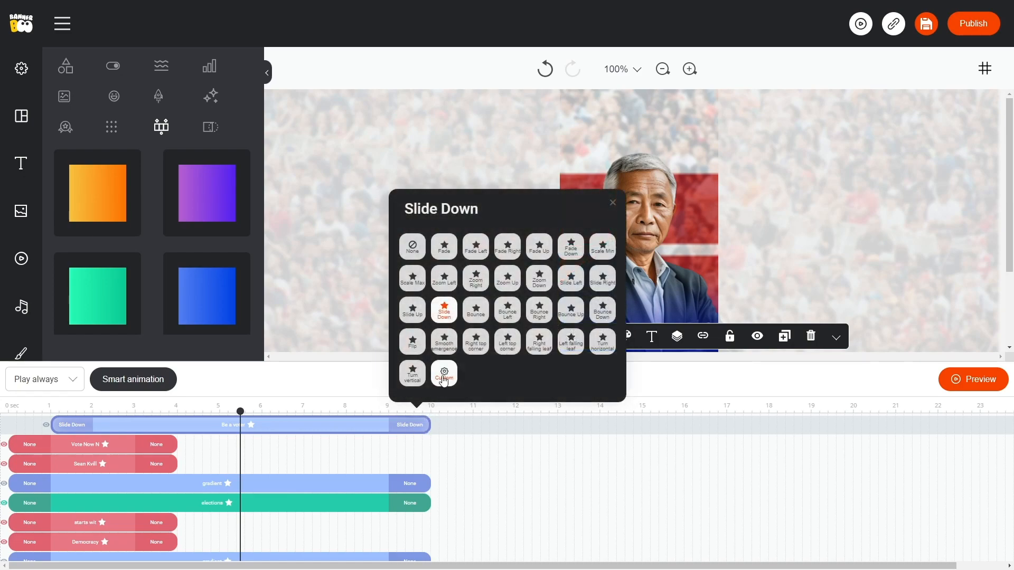
click(444, 373)
click(128, 155)
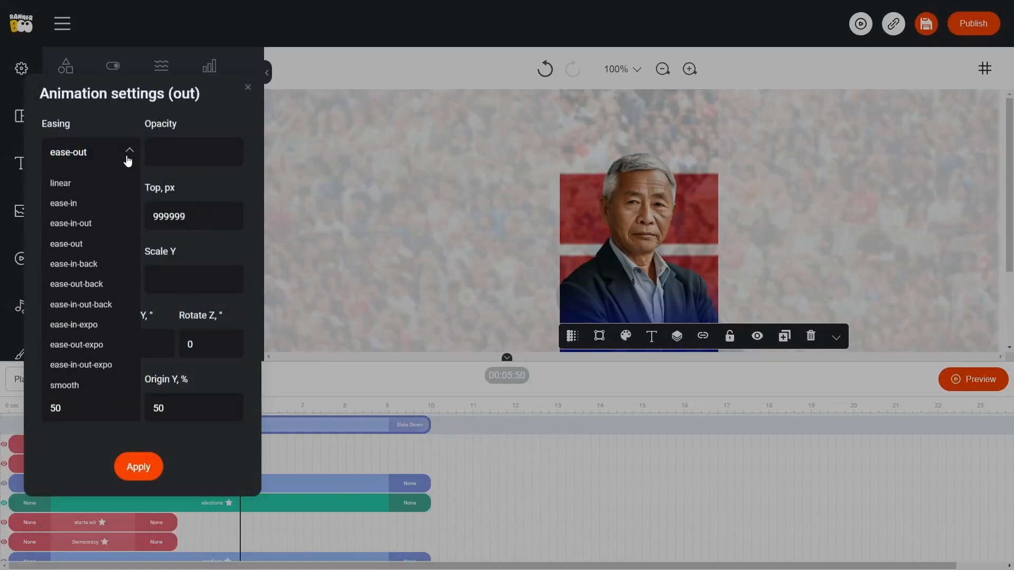
click(106, 205)
drag(197, 222, 115, 223)
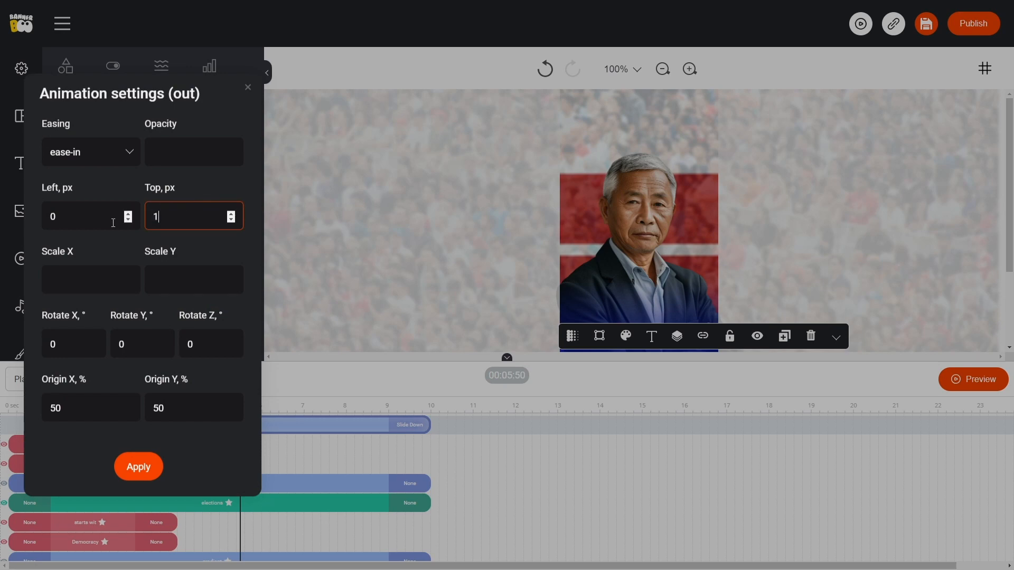
click(152, 470)
click(253, 425)
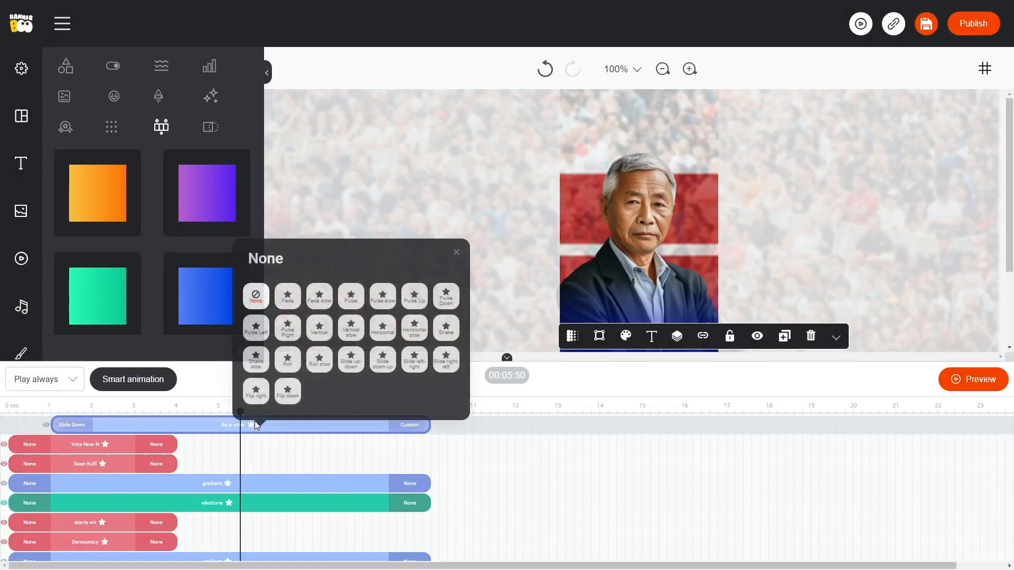
click(285, 455)
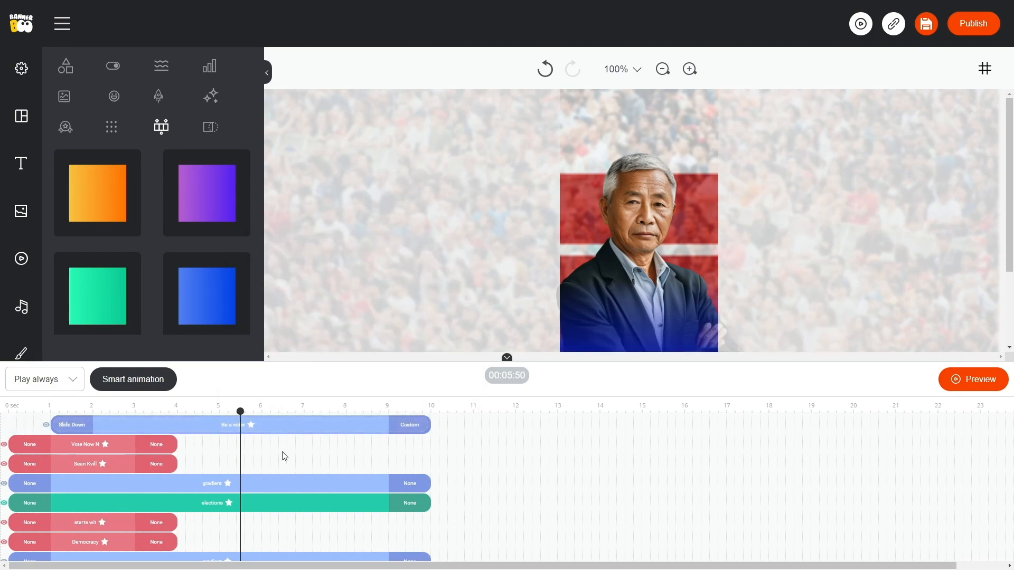
Lengthen the crowd image's entrance and exit animations so each fills about half of its 10-second bar.
scroll(285, 456, down, 1)
click(138, 552)
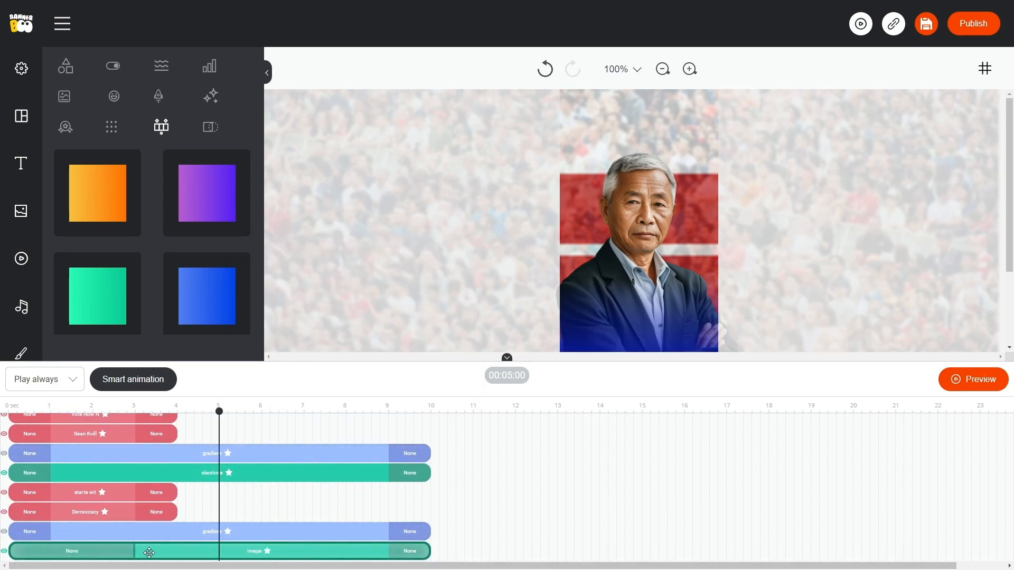
drag(109, 551, 215, 554)
drag(388, 550, 231, 552)
Customise the crowd image's entrance animation with a new easing and left offset, and apply it.
click(113, 553)
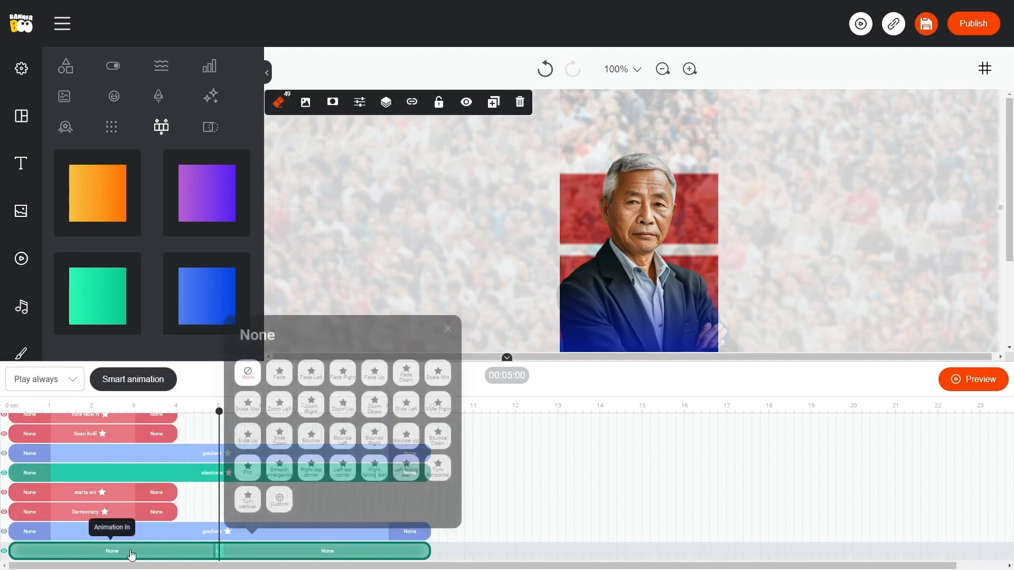
click(71, 502)
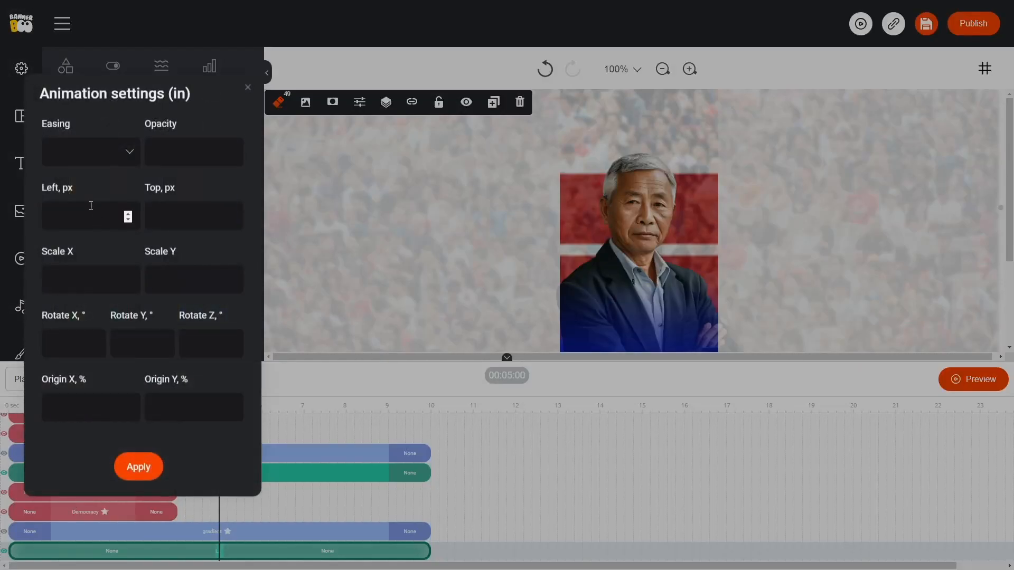
click(104, 156)
click(89, 217)
click(140, 466)
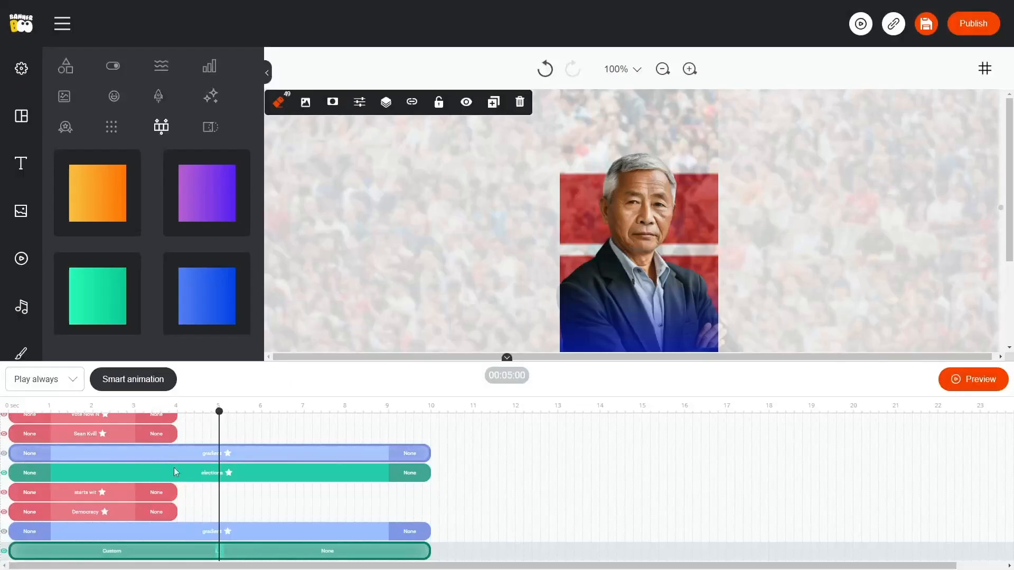
Customise the crowd image's exit animation with a new easing and left offset, and apply it.
click(326, 550)
click(288, 497)
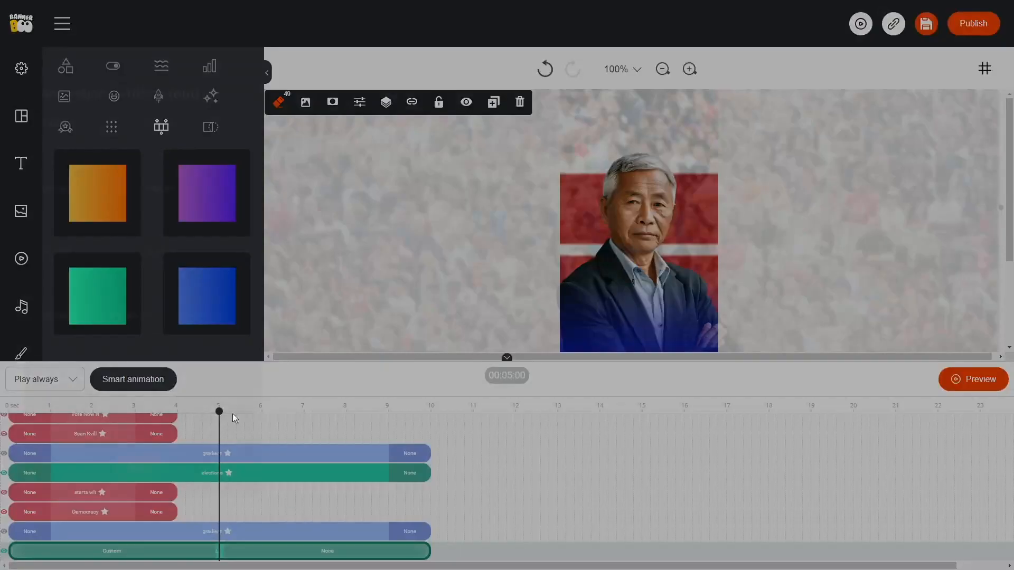
click(100, 153)
click(88, 218)
click(153, 476)
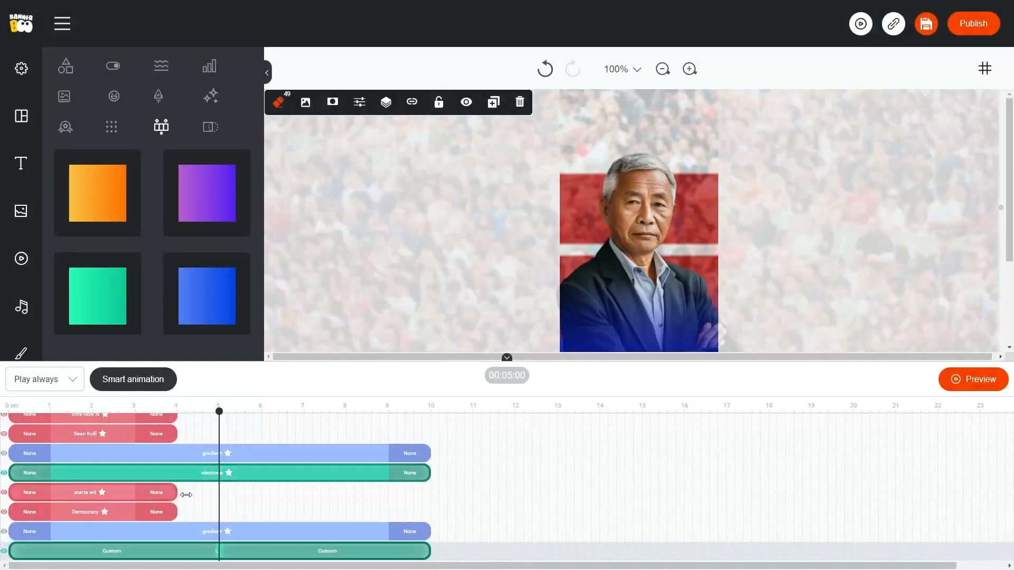
Stagger the starts of the Democracy, starts-with, candidate name and vote text layers at about 0.3, 0.5, 0.7 and 0.9 seconds.
drag(121, 511, 155, 444)
scroll(138, 490, up, 1)
click(33, 410)
Extend the Democracy, starts-with, candidate name and vote text layers to end at about 9.8, 9.7, 9.6 and 9.5 seconds.
drag(189, 542, 425, 540)
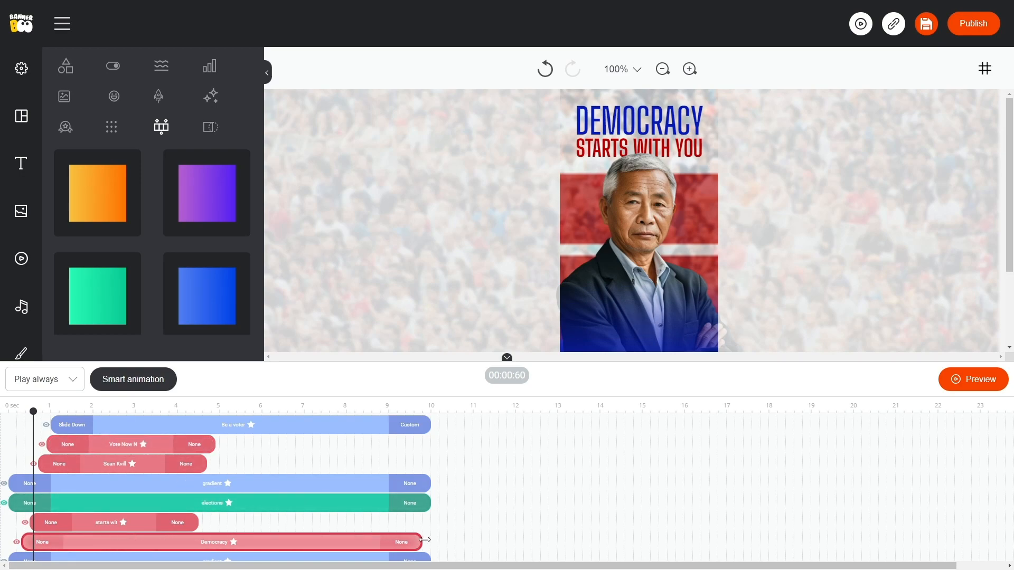
drag(203, 521, 416, 526)
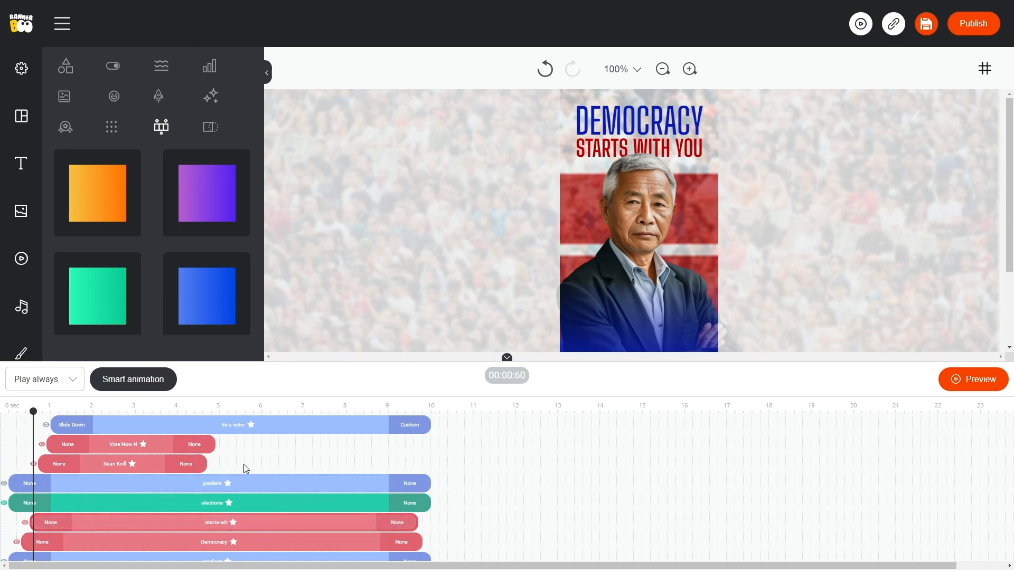
drag(239, 463, 415, 468)
drag(213, 444, 411, 445)
Select all four text layers together at 5 seconds and give them a Slide Left entrance and Slide Right exit animation.
click(219, 410)
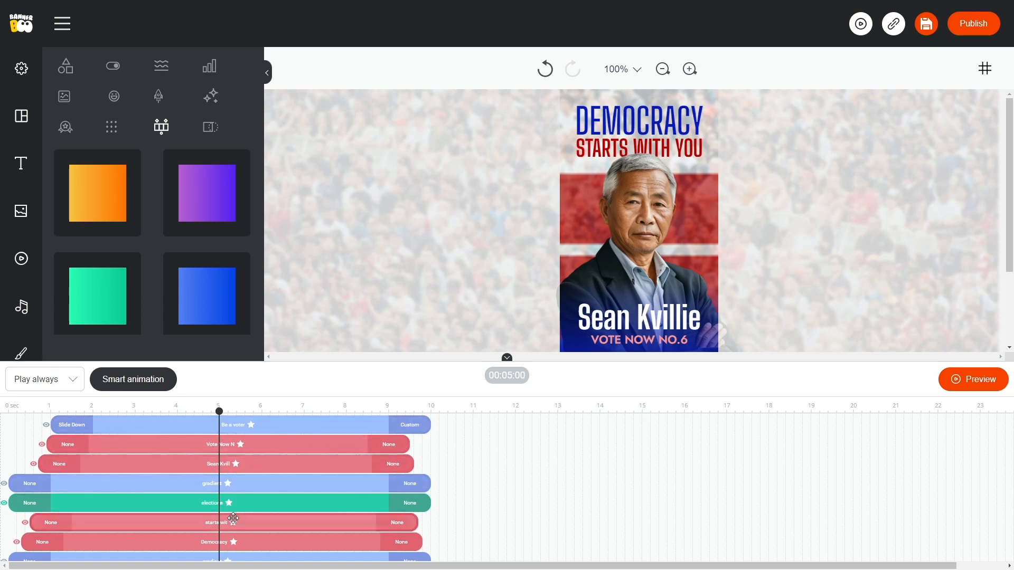
click(270, 524)
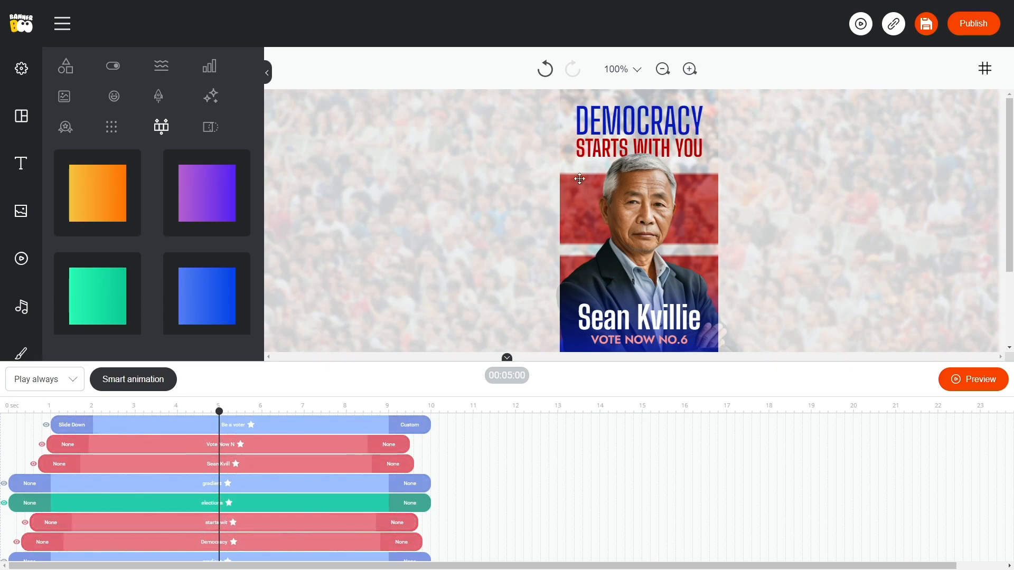
shift+click(666, 120)
shift+click(662, 316)
shift+click(645, 340)
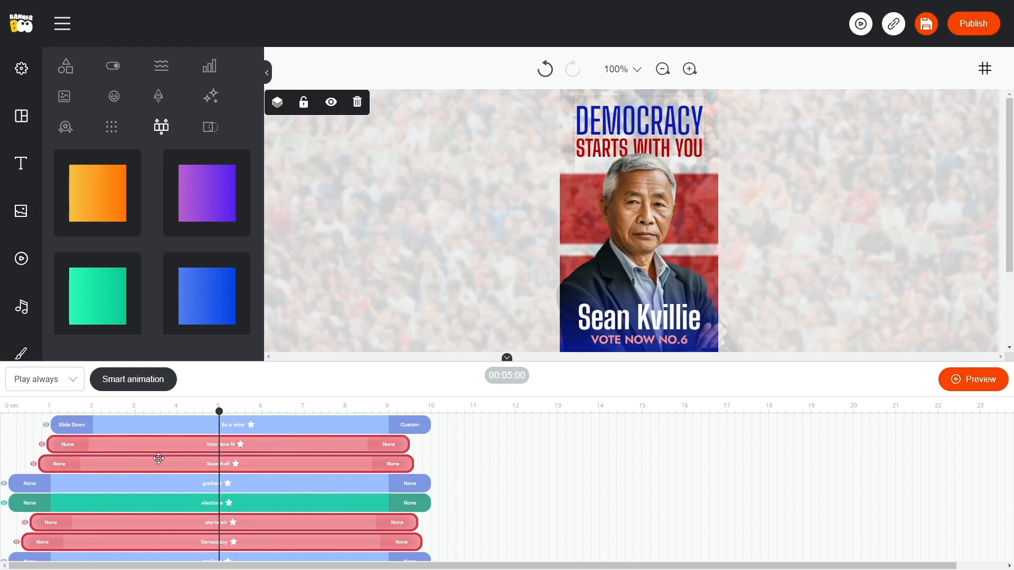
click(63, 446)
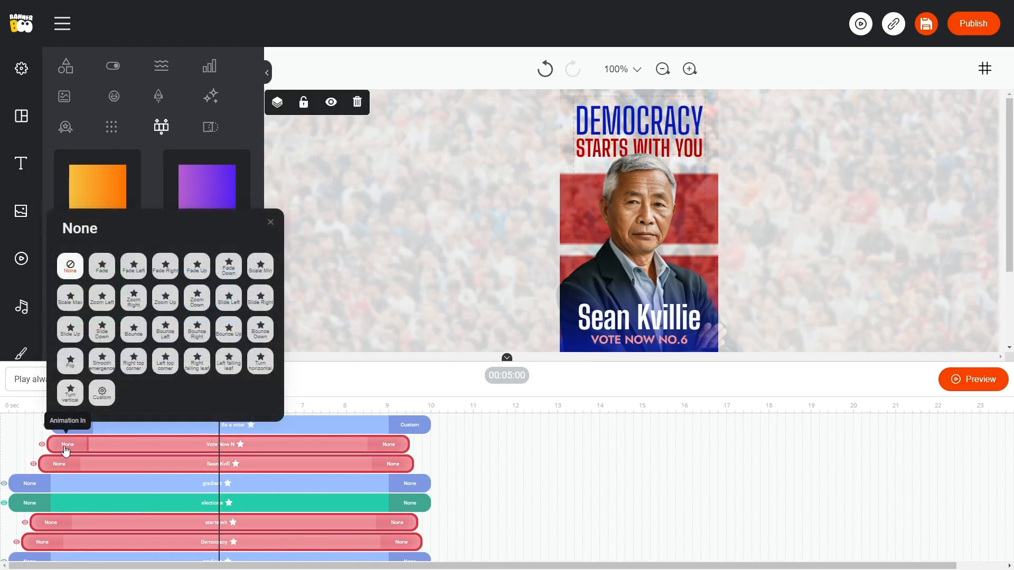
click(227, 296)
click(388, 455)
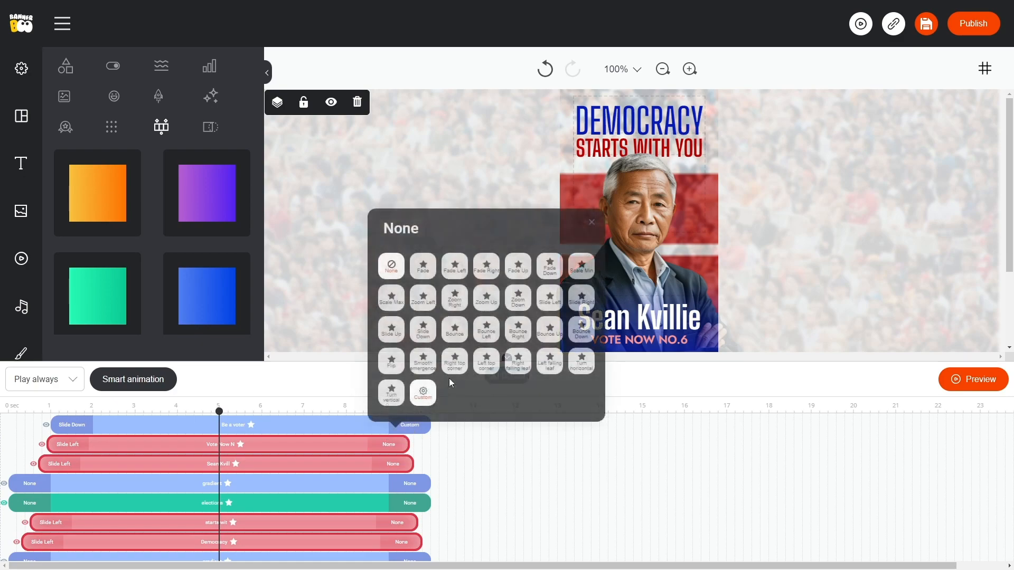
click(558, 322)
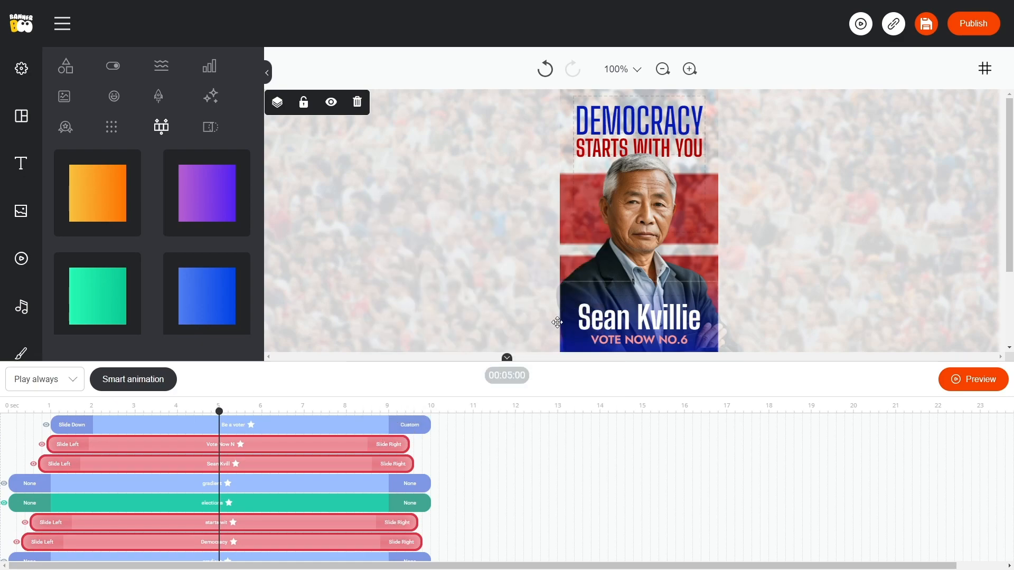
Customise the entrance animation of the four text layers with a new negative left offset, and apply it.
click(63, 446)
click(101, 393)
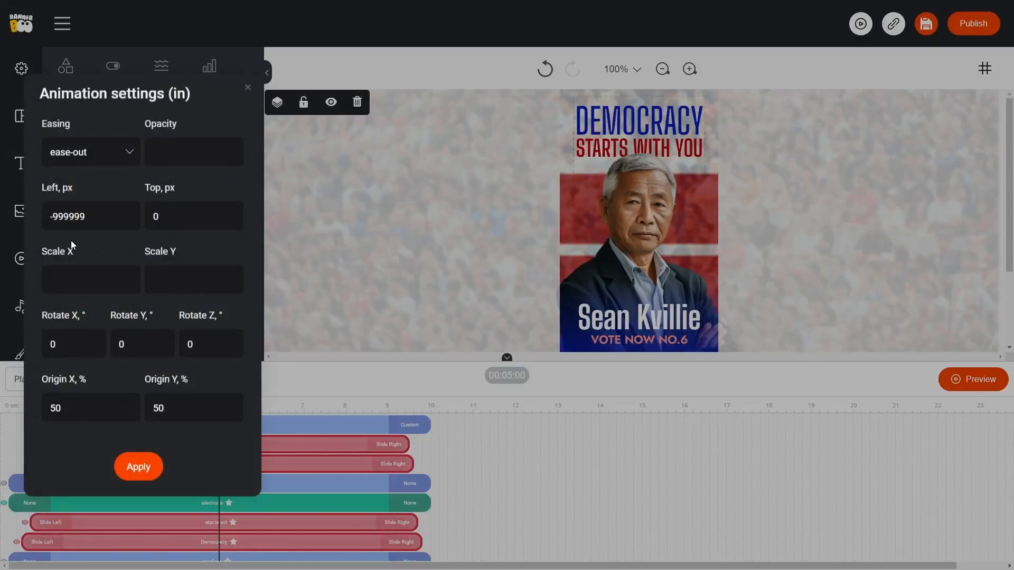
drag(55, 217, 97, 216)
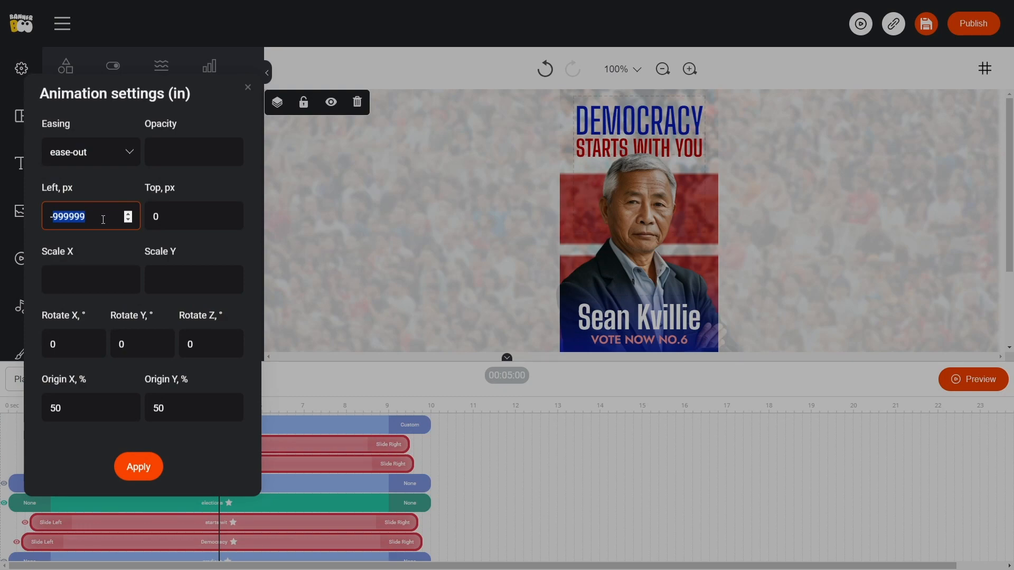
click(139, 466)
Customise the exit animation of the four text layers with a left offset of 600 px and ease-in easing, and apply it.
click(389, 446)
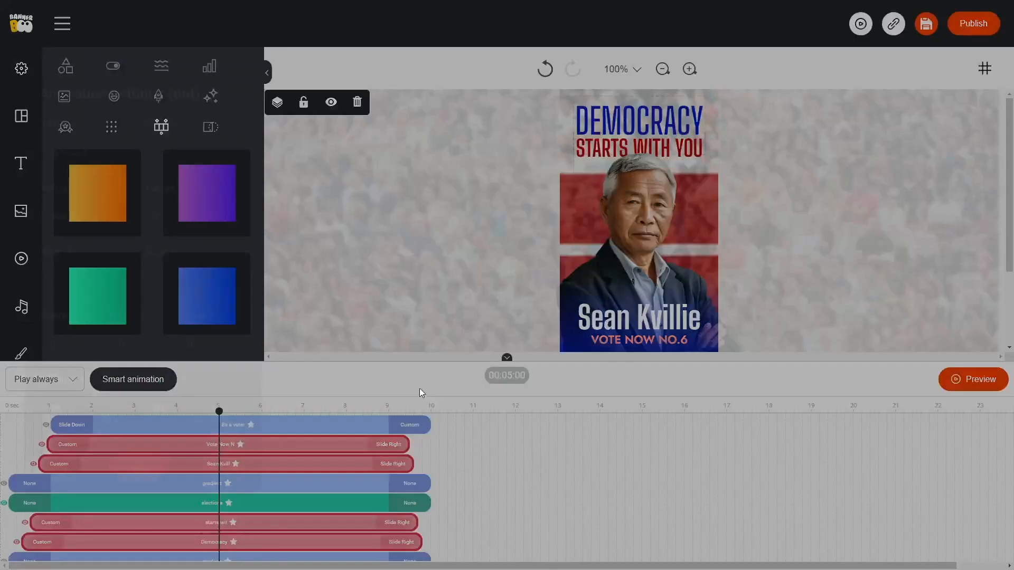
double_click(89, 220)
text(600)
click(87, 155)
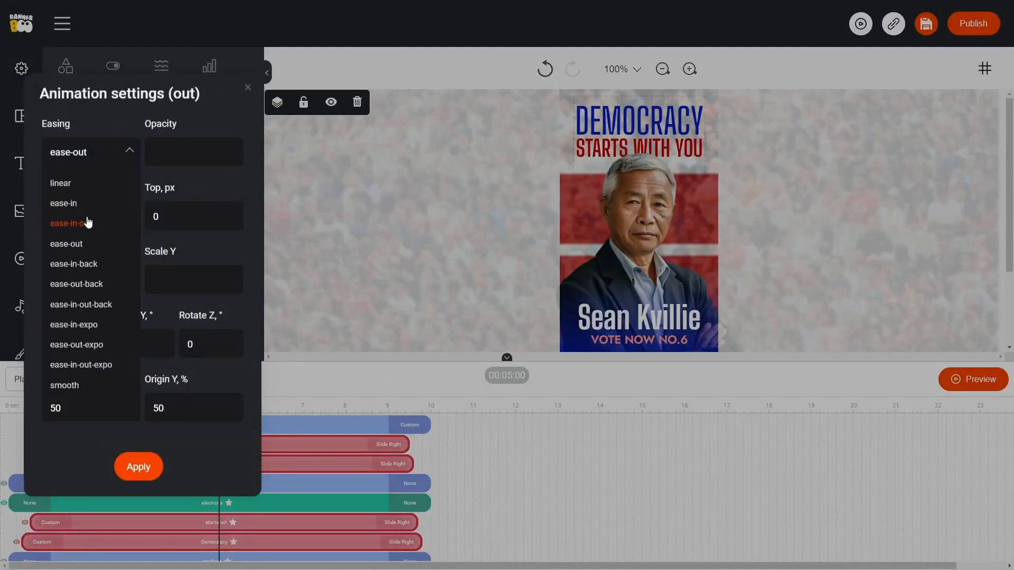
click(87, 206)
click(138, 467)
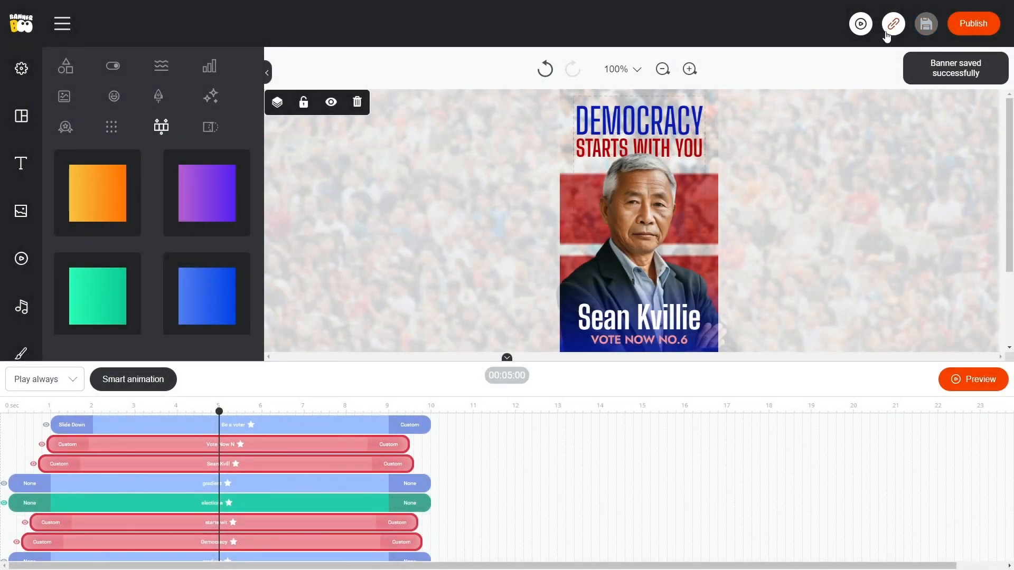
Save the banner and open its shareable preview page to watch the animation.
click(888, 33)
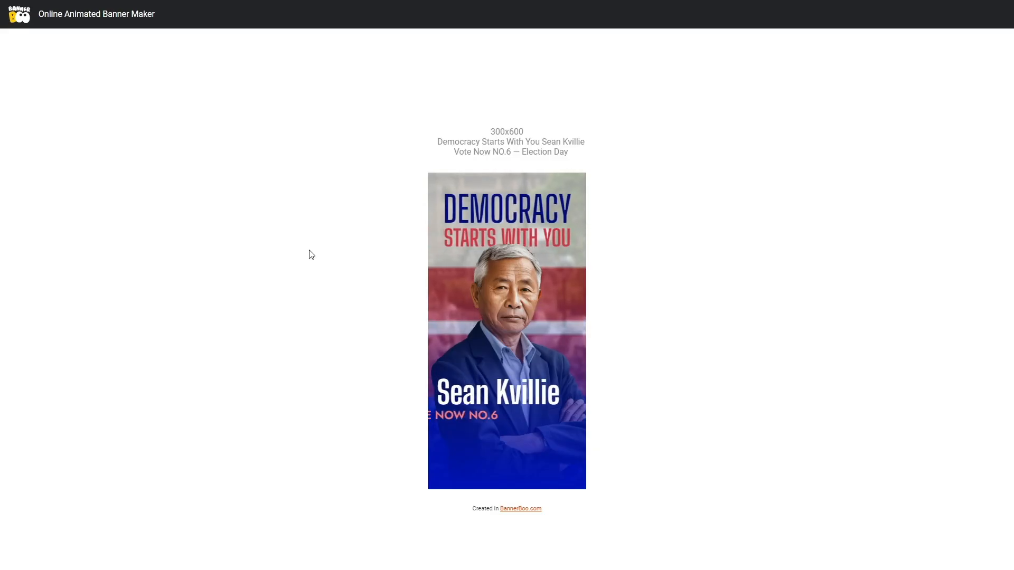